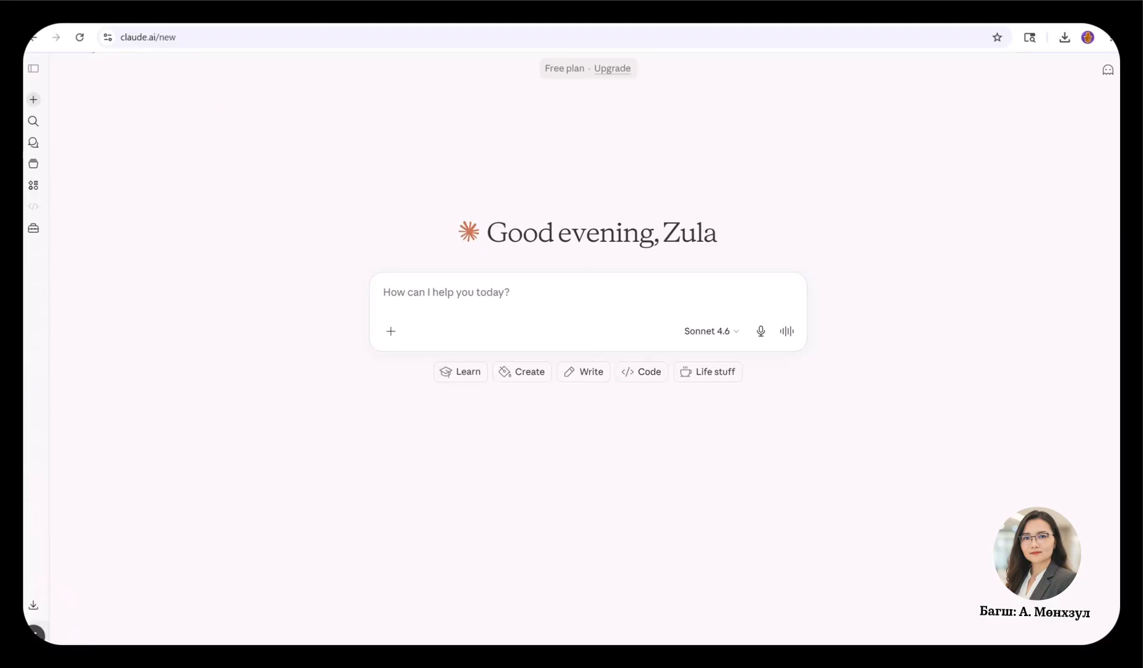
Step: Look over the account options and the available models, including the adaptive thinking setting
{"action": "left_click", "coordinate": [35, 634]}
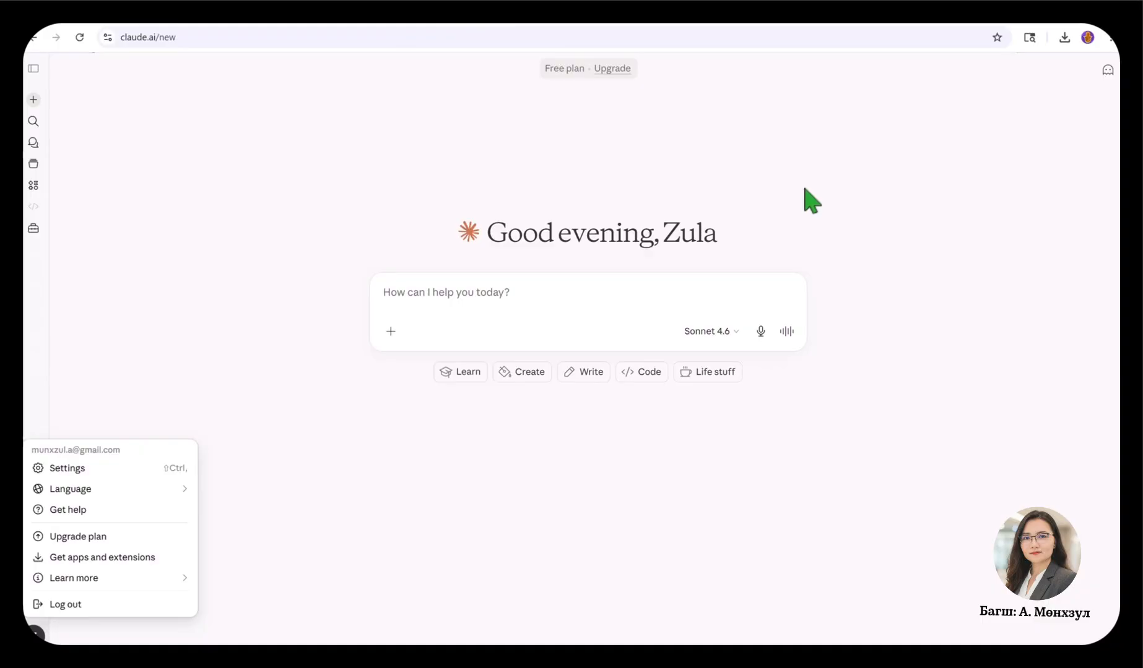
{"action": "left_click", "coordinate": [543, 300]}
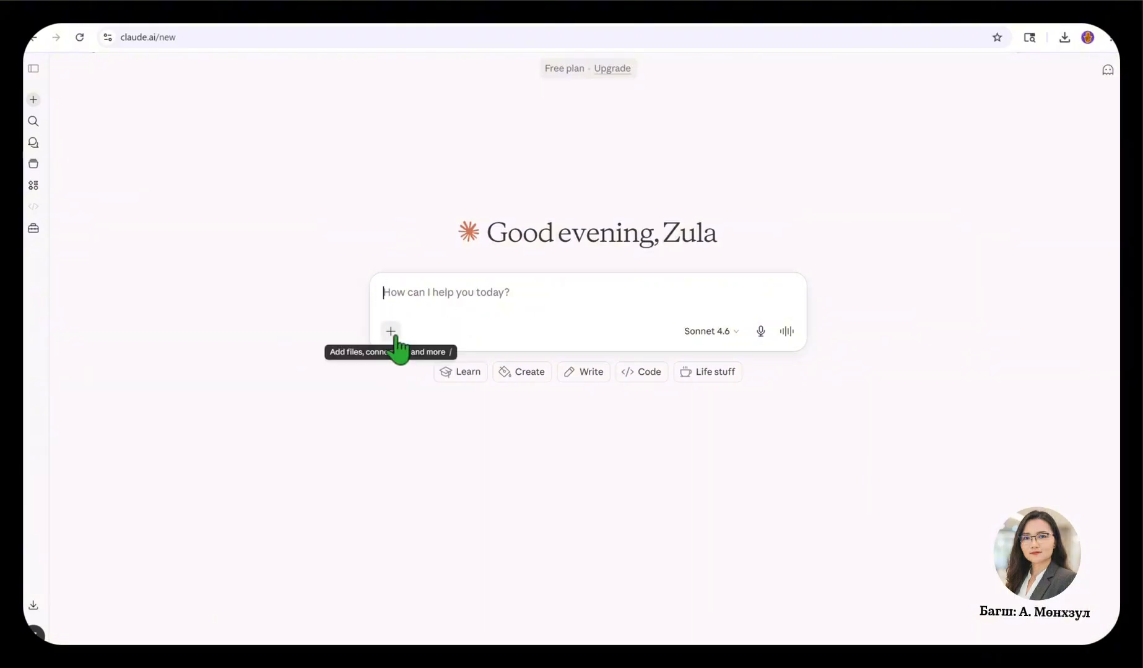
{"action": "left_click", "coordinate": [725, 334]}
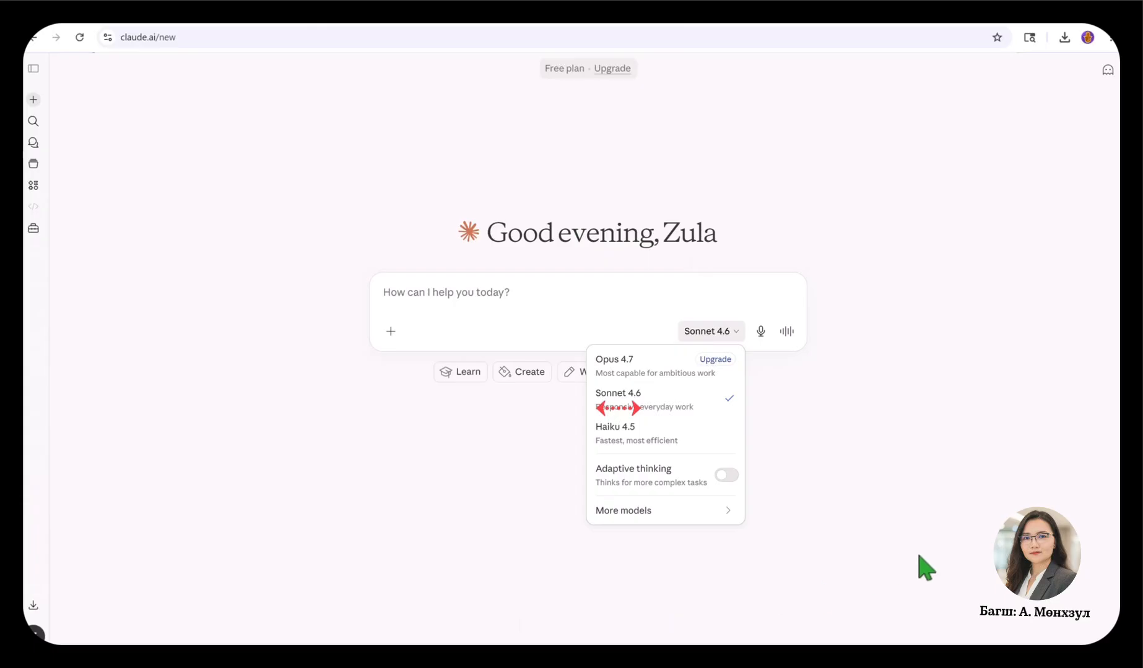
{"action": "mouse_move", "coordinate": [643, 508]}
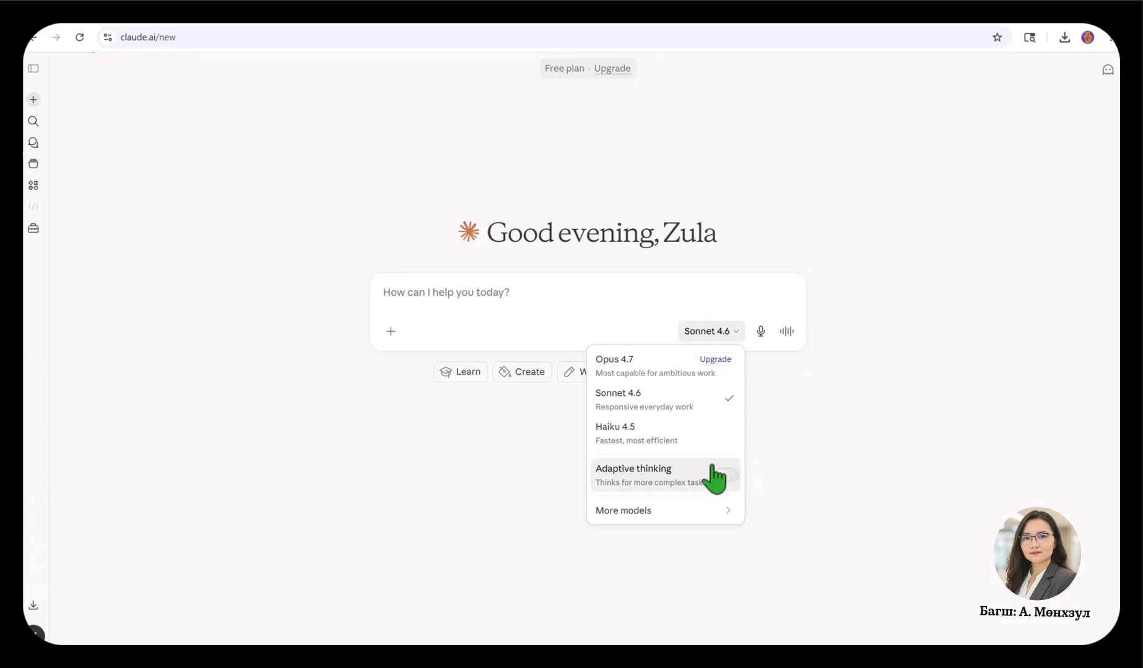
Step: Attach the Word file "1. Dotood juram" from the AICENTER > Datas folder to the new chat
{"action": "left_click", "coordinate": [391, 331]}
{"action": "left_click", "coordinate": [521, 306]}
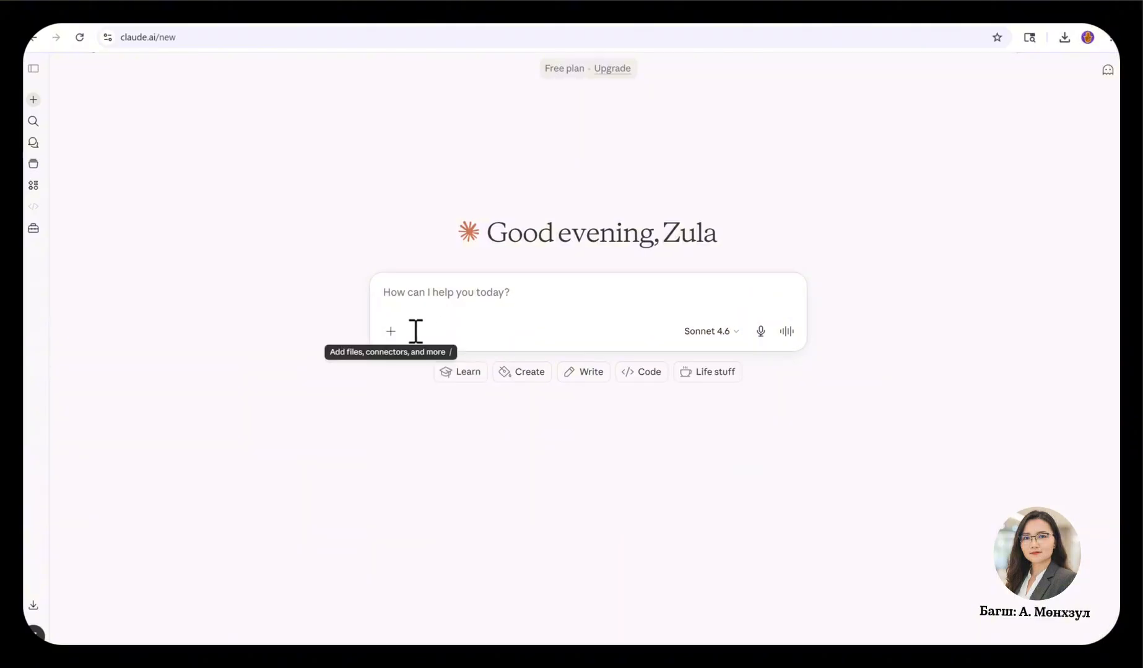
{"action": "left_click", "coordinate": [391, 332]}
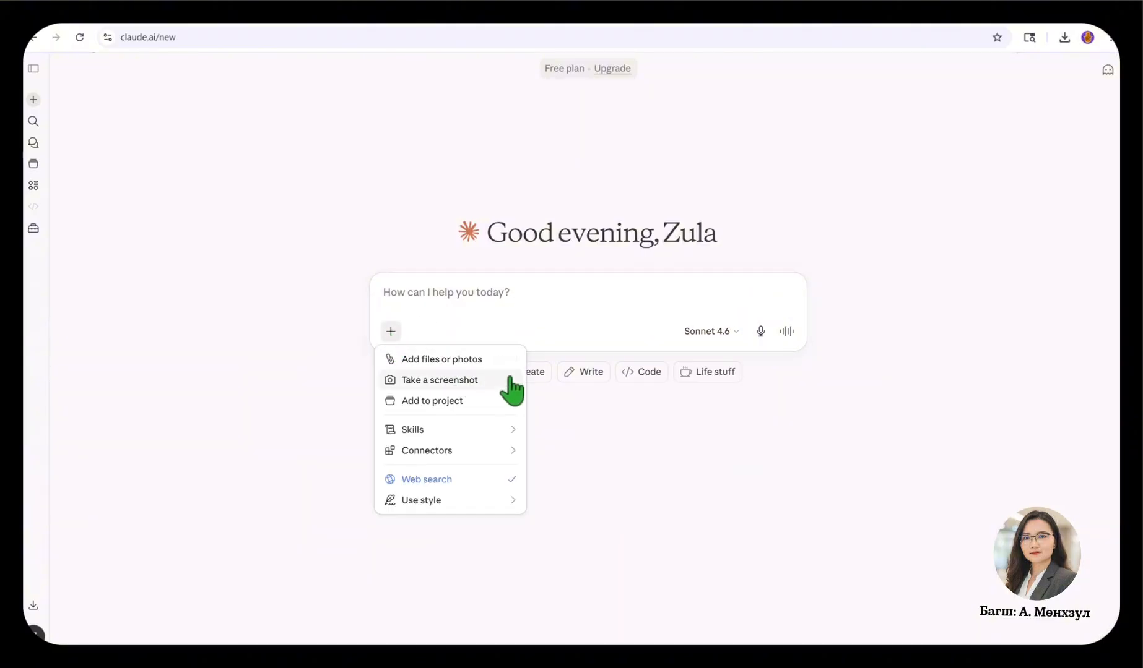
{"action": "left_click", "coordinate": [456, 365]}
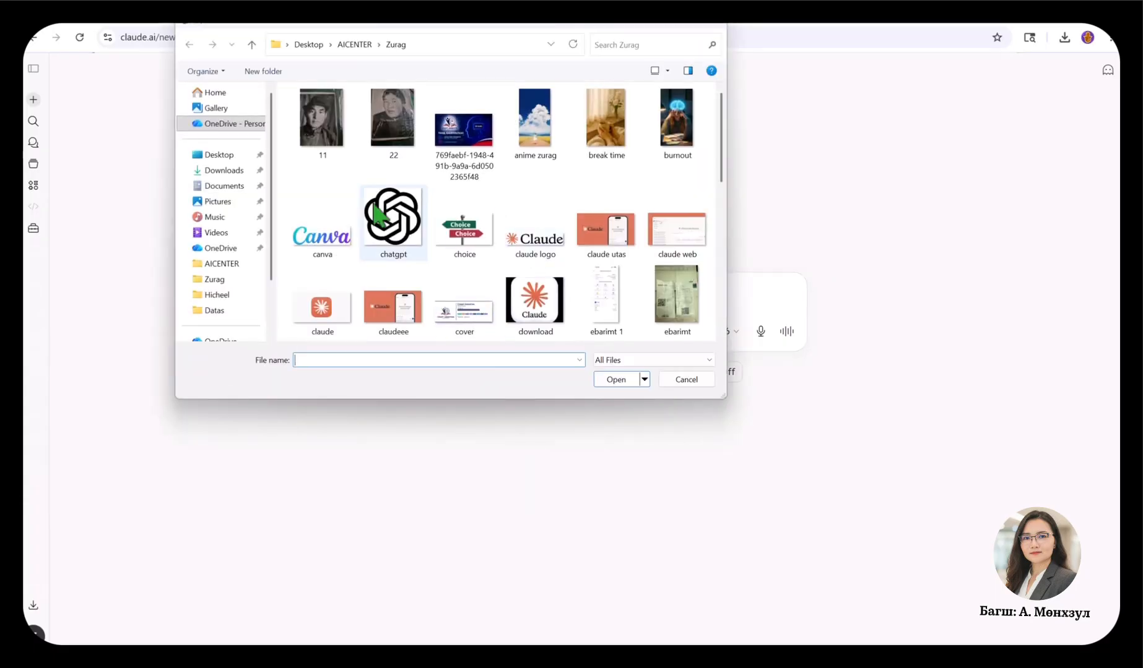
{"action": "left_click", "coordinate": [239, 265]}
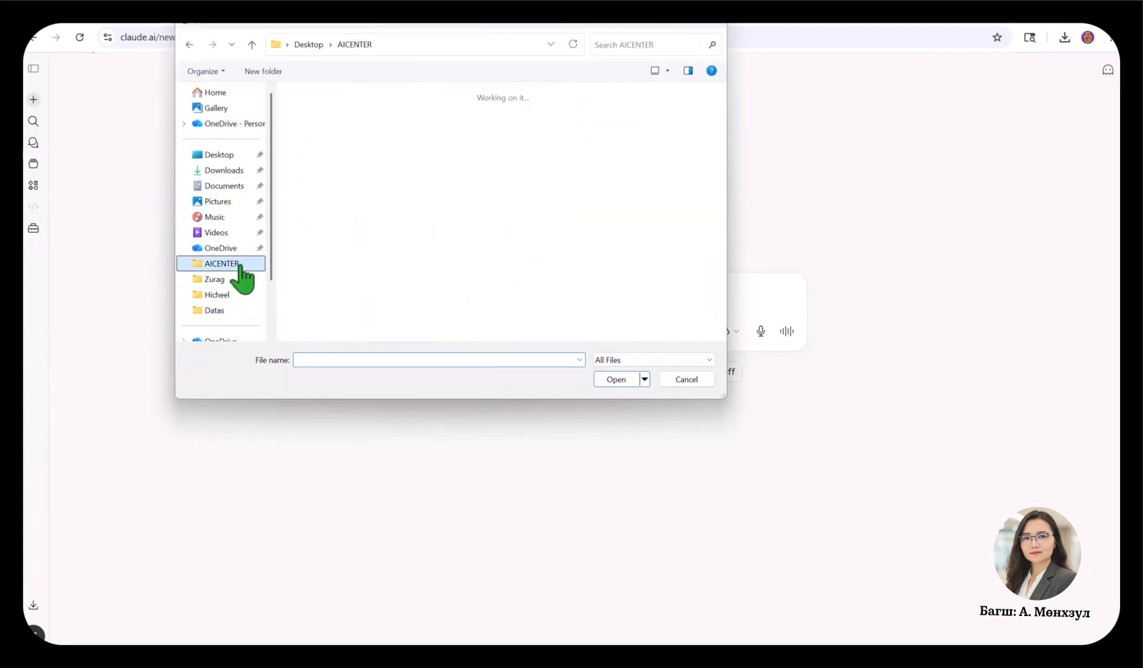
{"action": "double_click", "coordinate": [403, 138]}
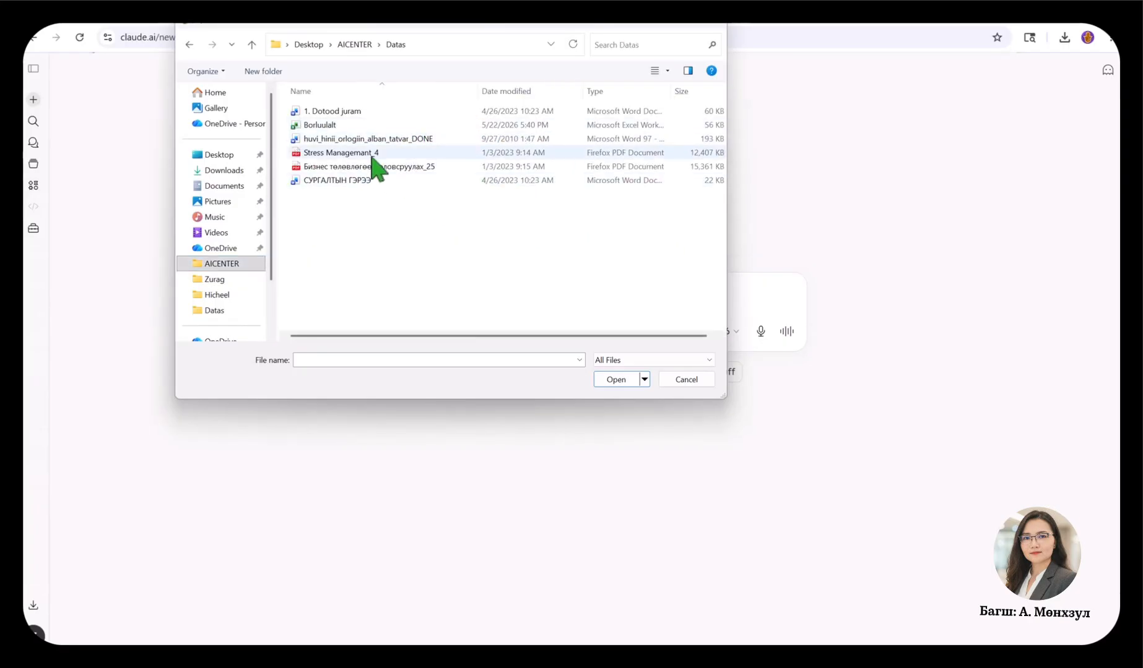
{"action": "left_click", "coordinate": [367, 111]}
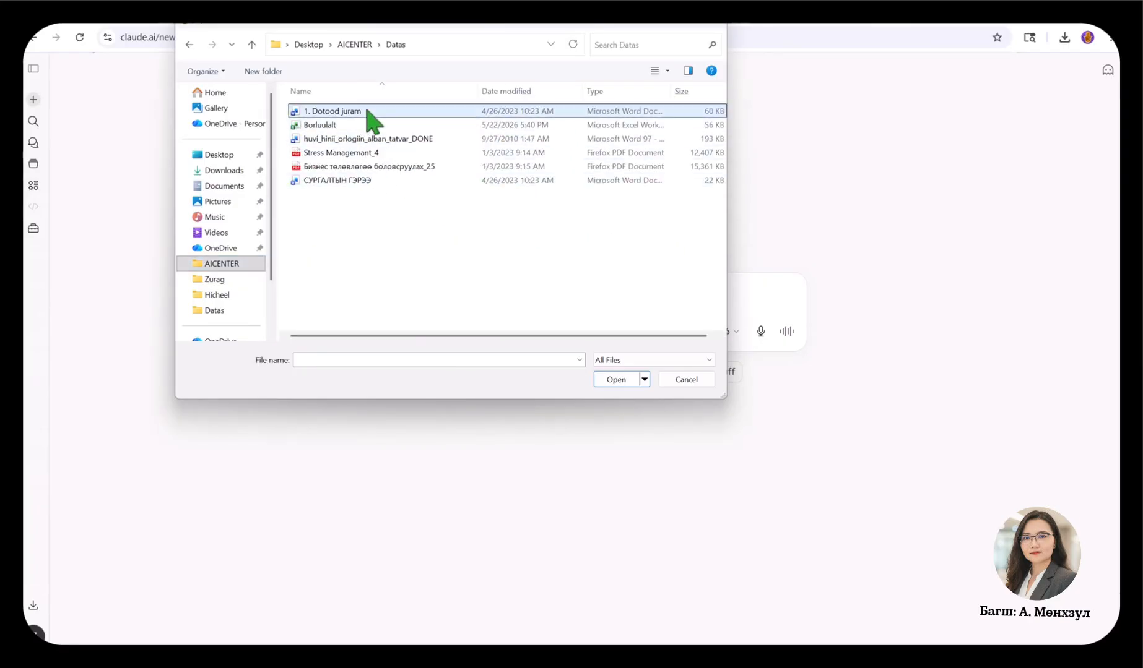
{"action": "double_click", "coordinate": [368, 112]}
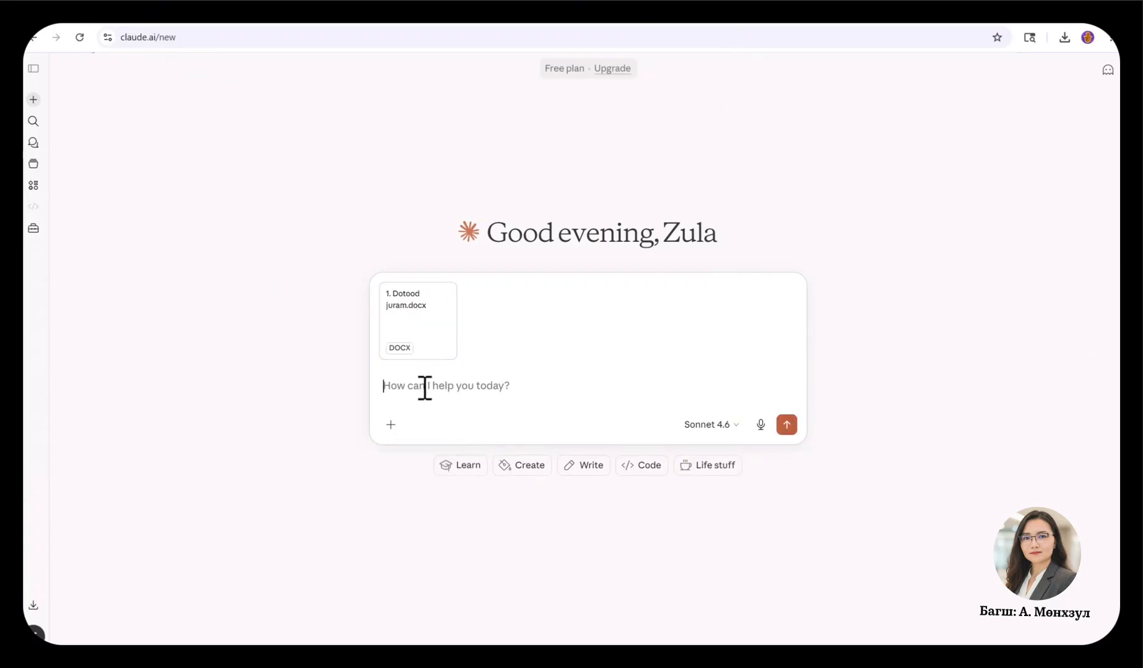
{"action": "type", "text": "tyt"}
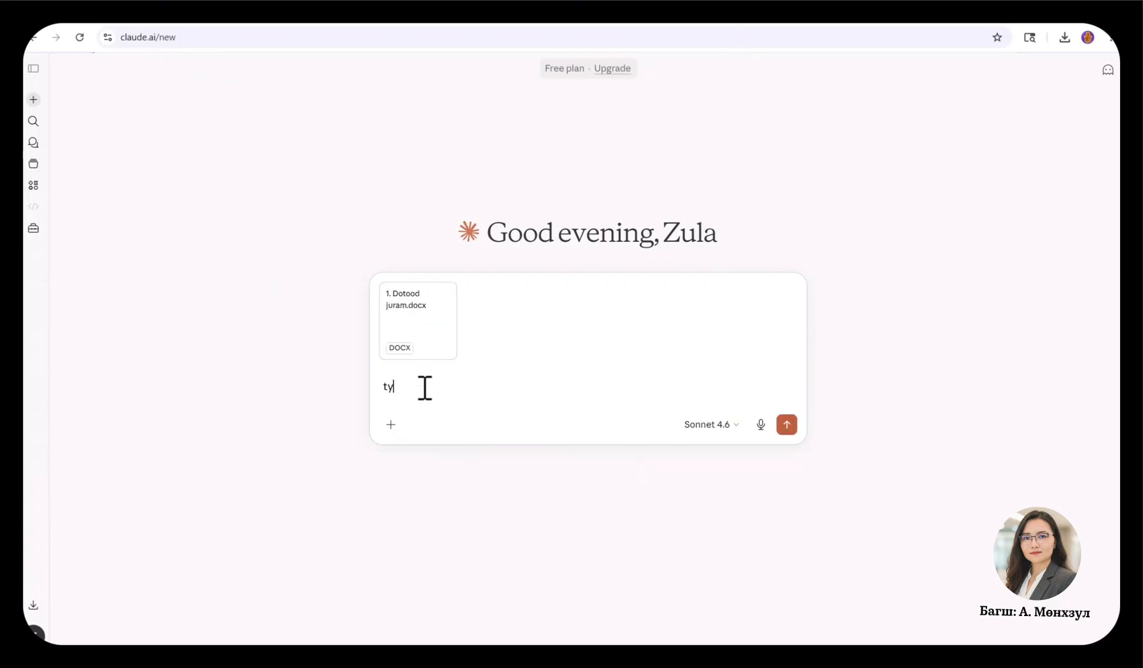
{"action": "key", "text": "BackSpace"}
{"action": "key", "text": "BackSpace"}
{"action": "key", "text": "BackSpace"}
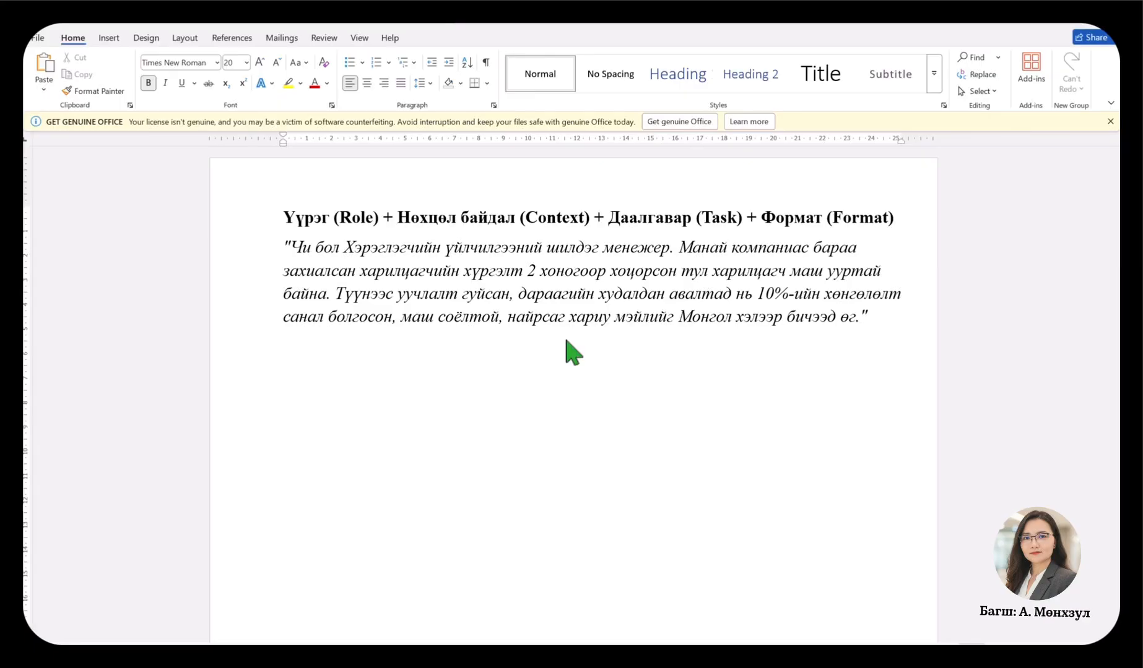
Step: Examine in the Word document how the parts of the example prompt match Role, Context, Task and Format
{"action": "left_click_drag", "start_coordinate": [289, 248], "coordinate": [669, 248]}
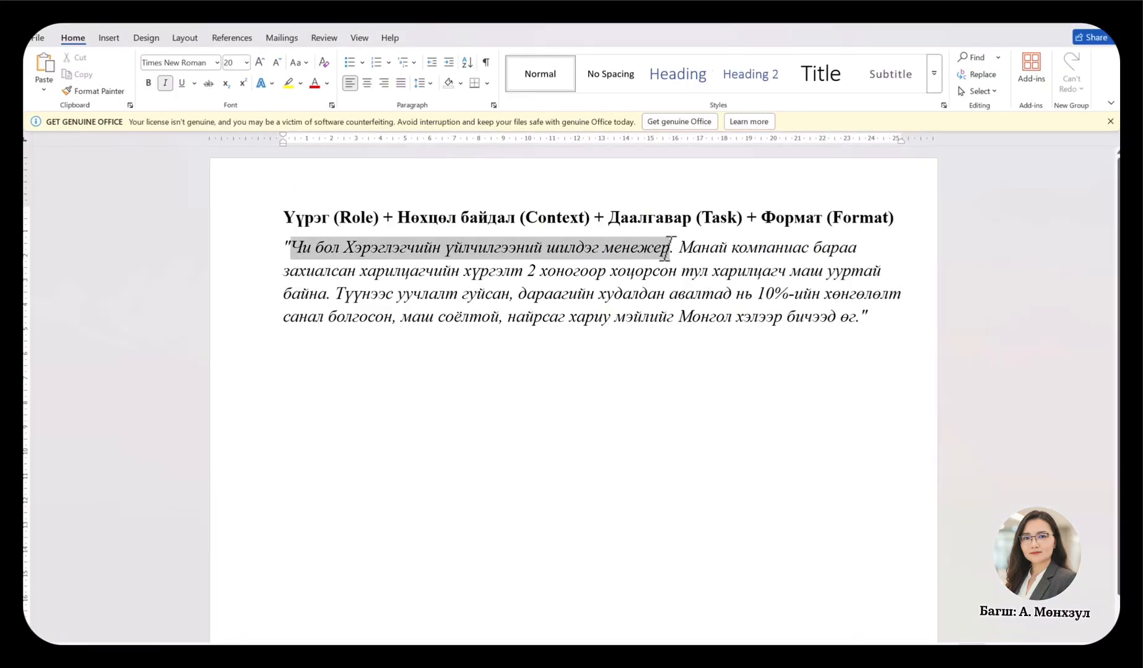
{"action": "left_click", "coordinate": [364, 221]}
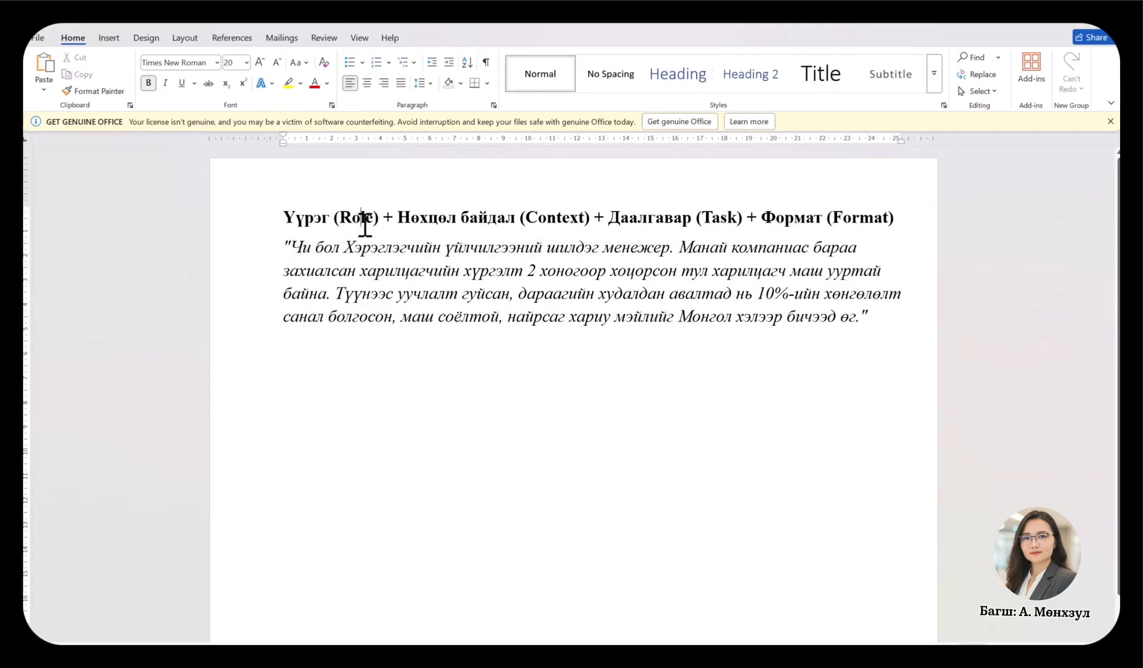
{"action": "left_click_drag", "start_coordinate": [681, 247], "coordinate": [821, 247]}
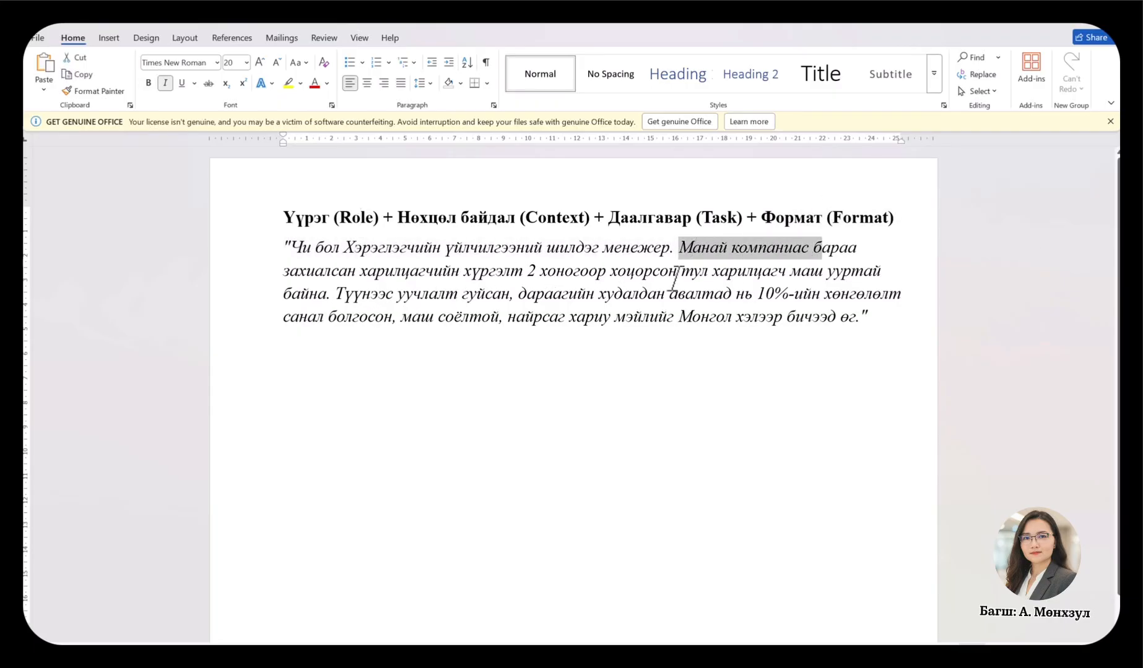
{"action": "left_click_drag", "start_coordinate": [328, 294], "coordinate": [673, 260]}
{"action": "left_click", "coordinate": [361, 299]}
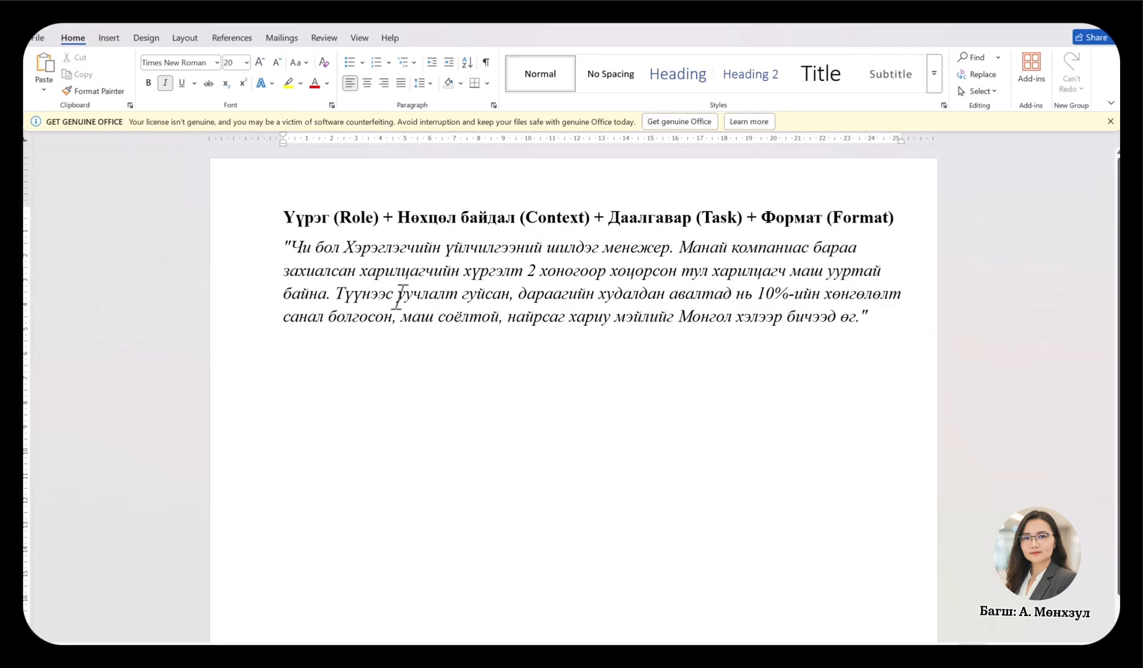
{"action": "left_click_drag", "start_coordinate": [616, 222], "coordinate": [737, 220]}
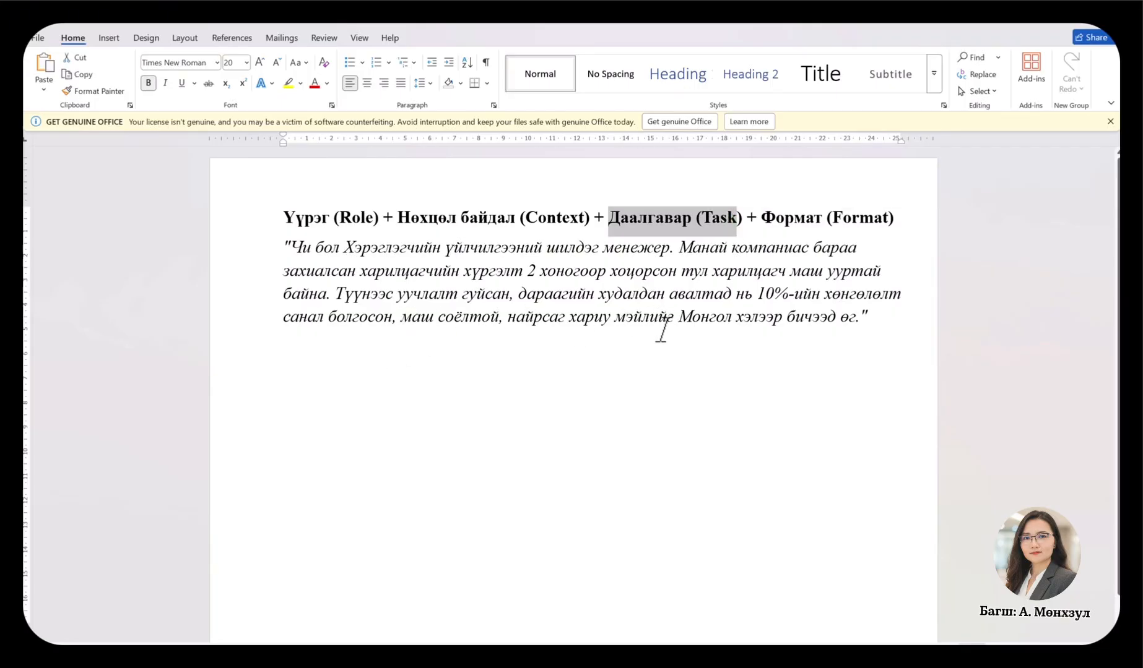
{"action": "left_click", "coordinate": [888, 310]}
{"action": "left_click_drag", "start_coordinate": [895, 224], "coordinate": [762, 218]}
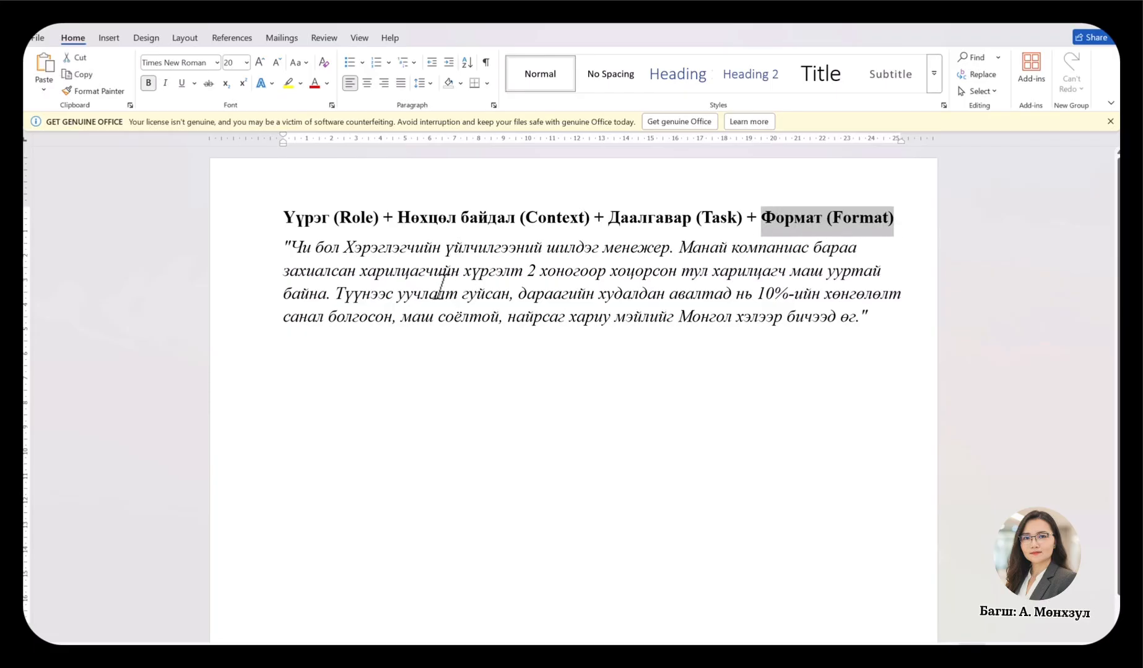
{"action": "left_click", "coordinate": [517, 272]}
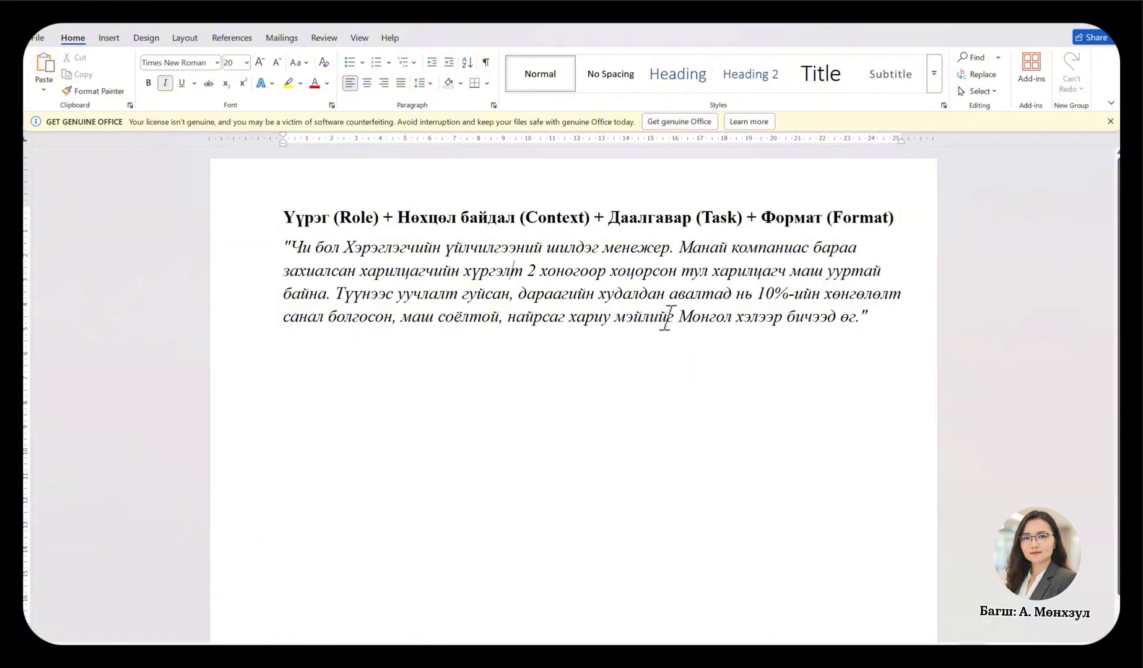
Step: Switch to the Claude conversation about 1. Dotood juram.docx and read through its list of risky clauses to the conclusion
{"action": "key", "text": "alt+Tab"}
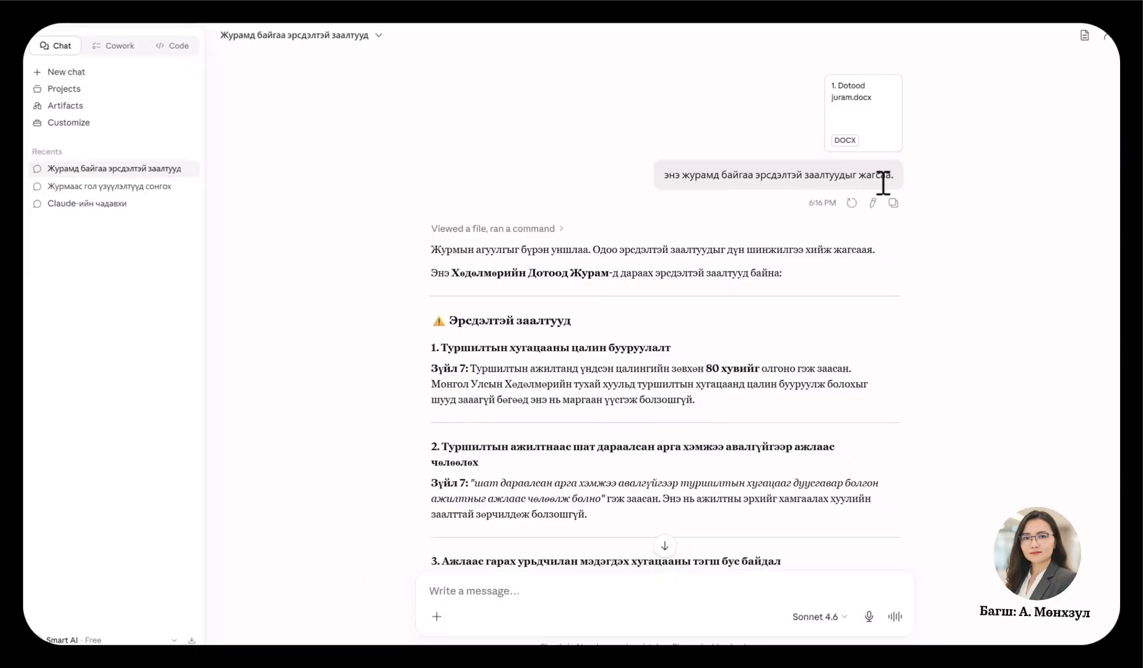
{"action": "scroll", "coordinate": [911, 272], "scroll_direction": "down", "scroll_amount": 2}
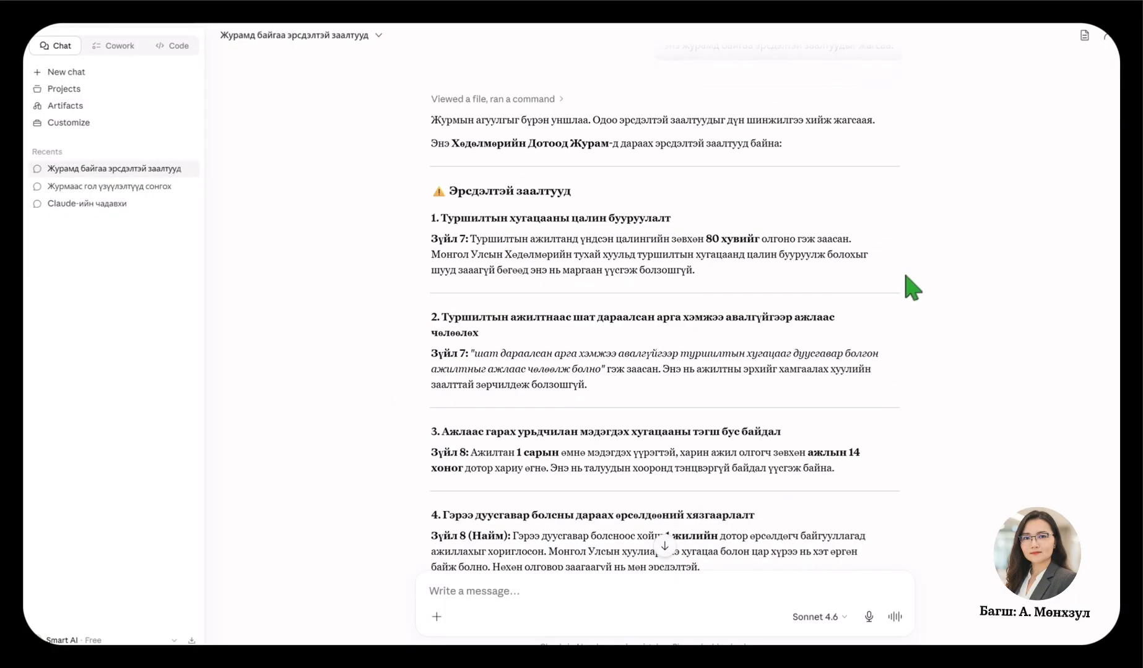
{"action": "scroll", "coordinate": [518, 296], "scroll_direction": "down", "scroll_amount": 1}
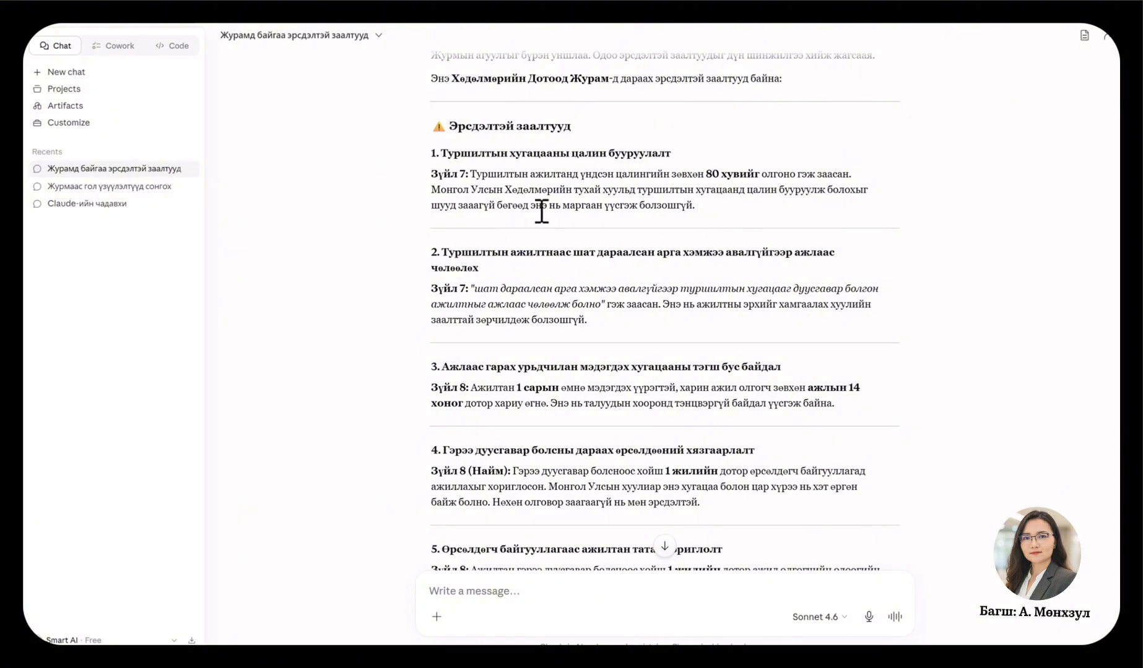
{"action": "left_click_drag", "start_coordinate": [642, 210], "coordinate": [436, 201]}
{"action": "left_click", "coordinate": [479, 194]}
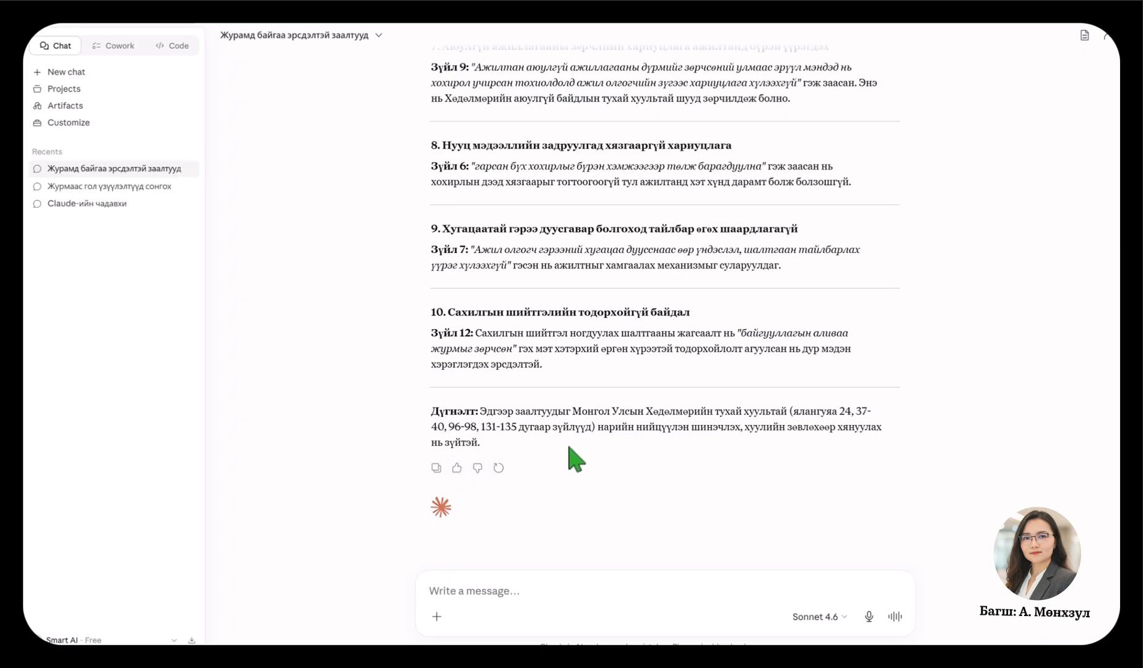
{"action": "scroll", "coordinate": [544, 173], "scroll_direction": "up", "scroll_amount": 1}
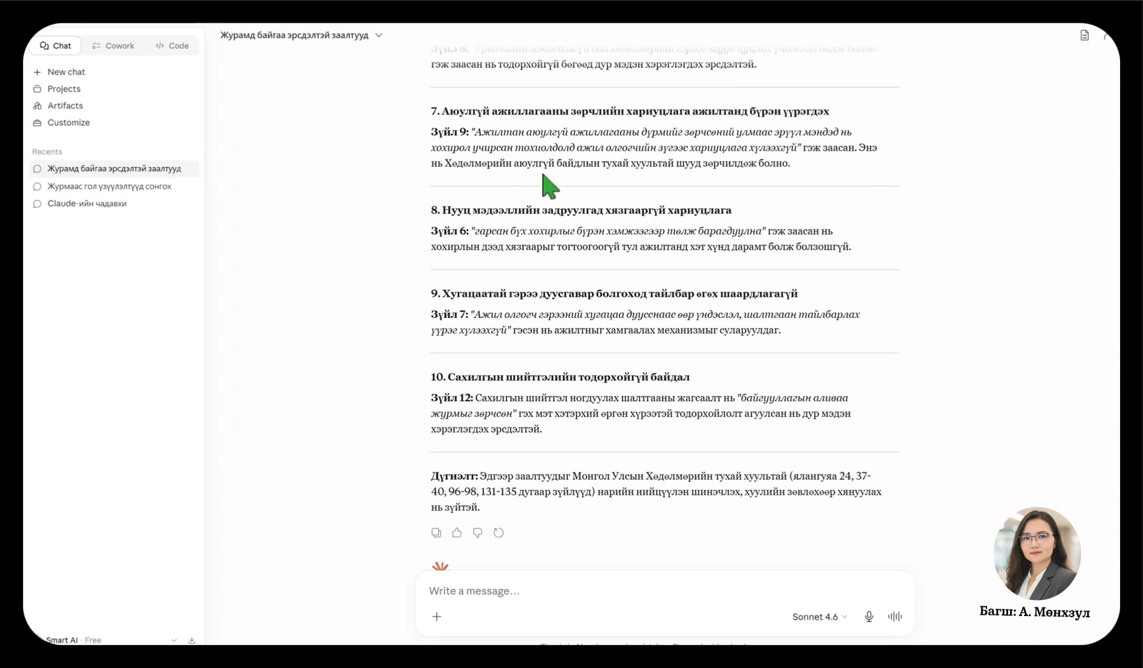
{"action": "scroll", "coordinate": [551, 263], "scroll_direction": "down", "scroll_amount": 1}
Step: Attach the images "ebarimt 1" and "ebarimt" from the Zurag folder to the next message, finding them with the search "eb"
{"action": "left_click", "coordinate": [482, 595]}
{"action": "left_click", "coordinate": [438, 617]}
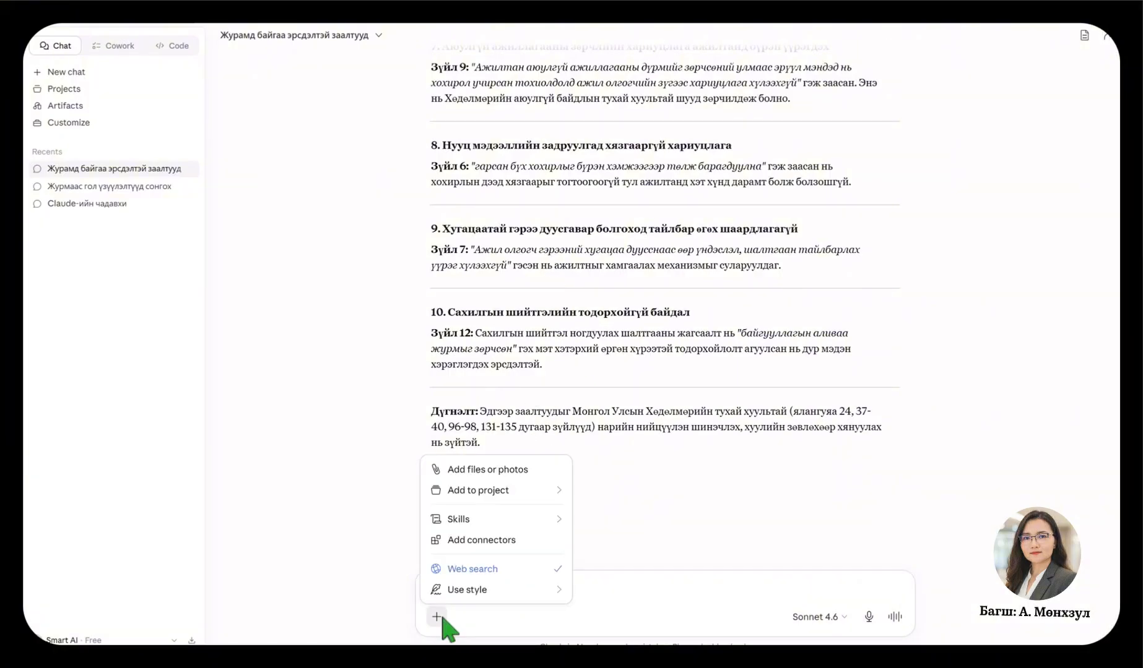
{"action": "left_click", "coordinate": [478, 473]}
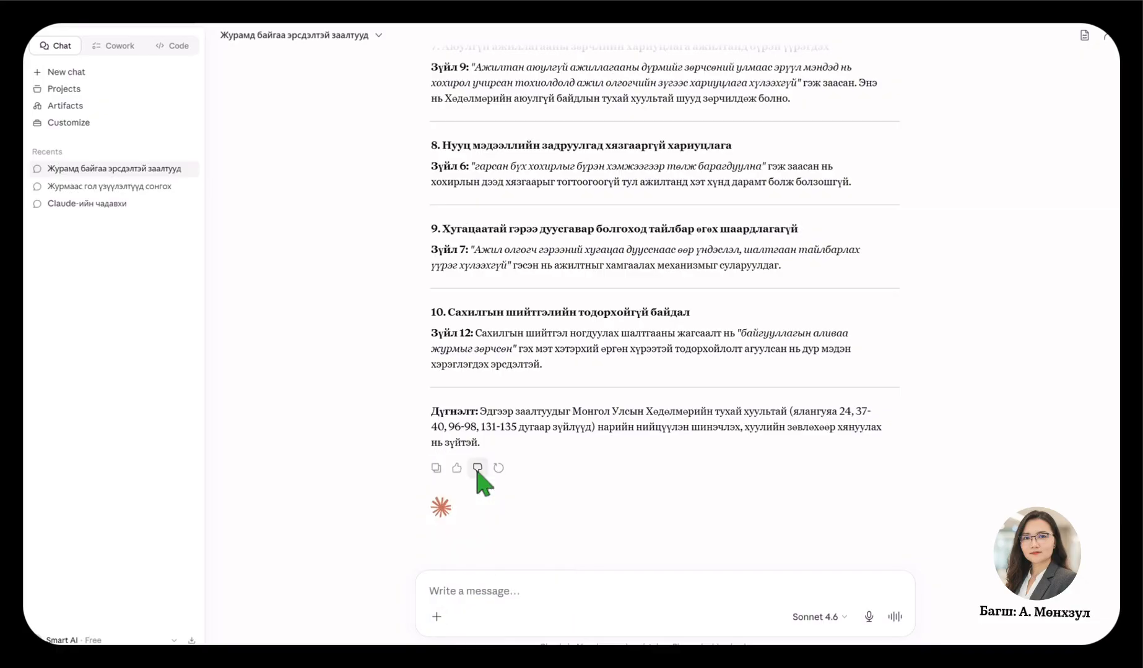
{"action": "scroll", "coordinate": [69, 267], "scroll_direction": "down", "scroll_amount": 2}
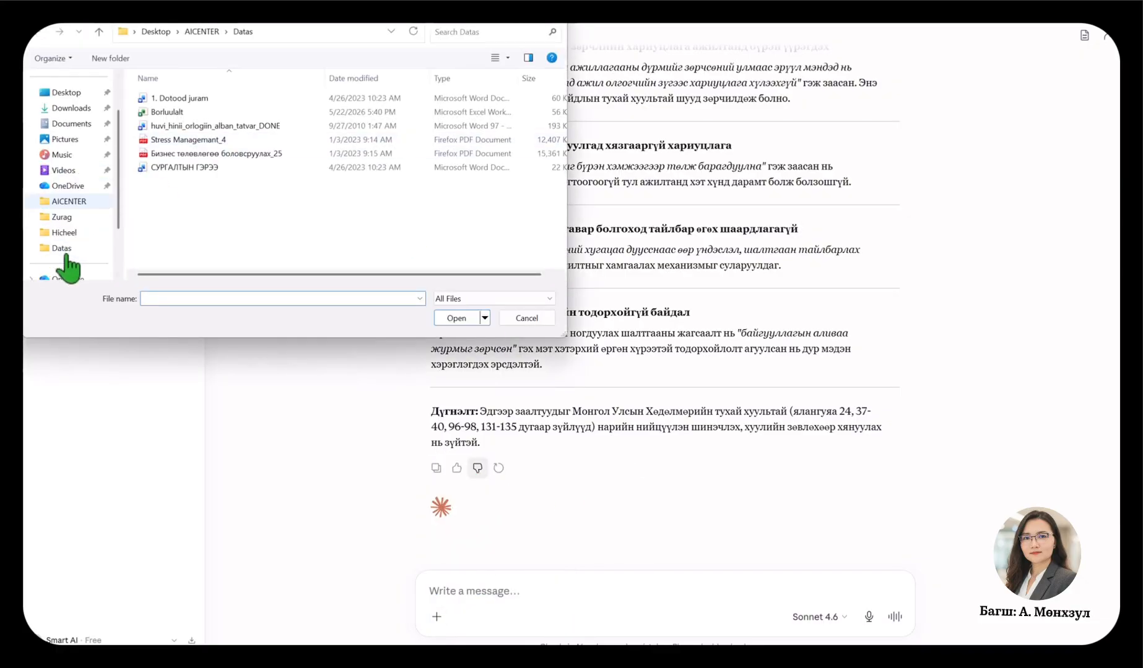
{"action": "left_click", "coordinate": [86, 217]}
{"action": "left_click", "coordinate": [489, 31]}
{"action": "type", "text": "eb"}
{"action": "left_click", "coordinate": [242, 127]}
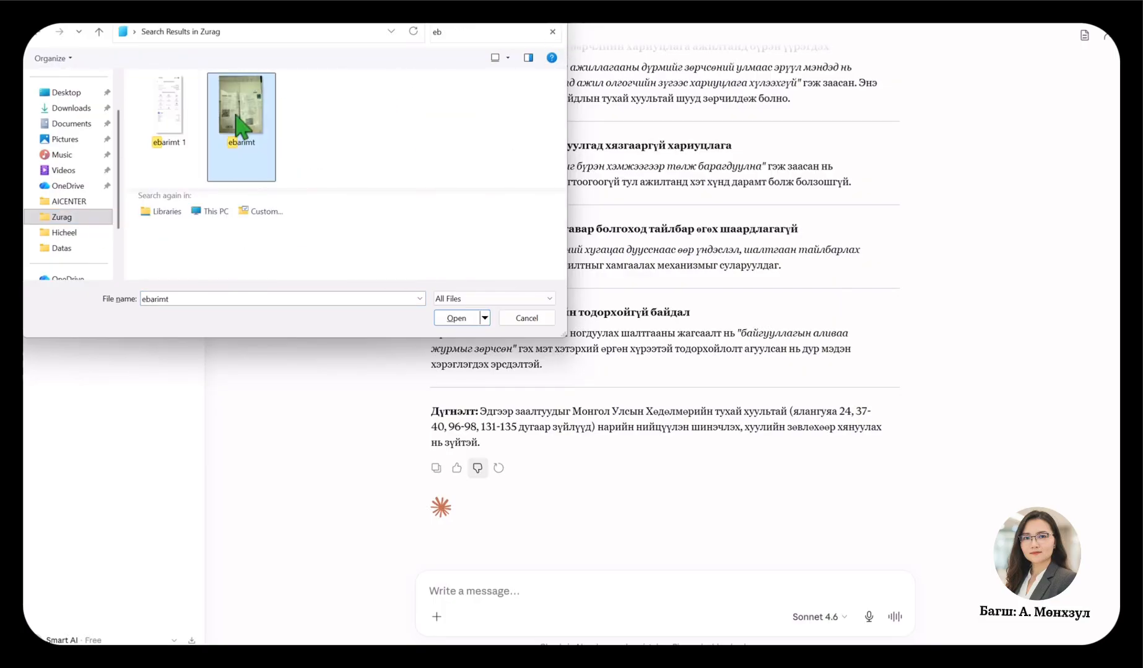
{"action": "left_click", "coordinate": [168, 118], "text": "ctrl"}
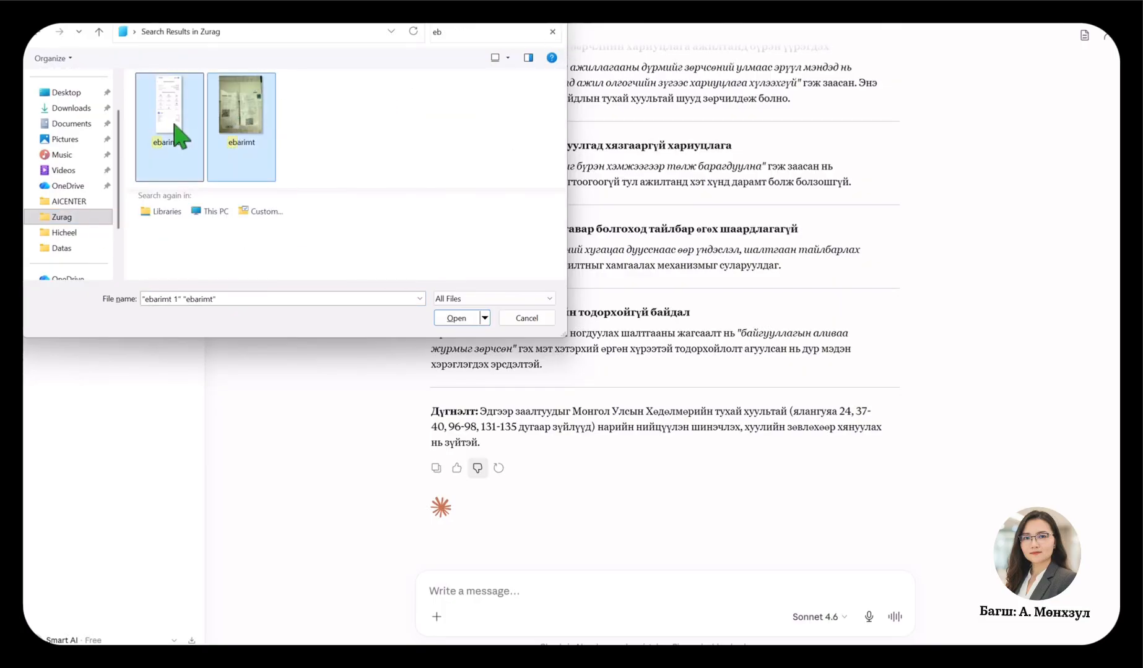
{"action": "left_click", "coordinate": [456, 318]}
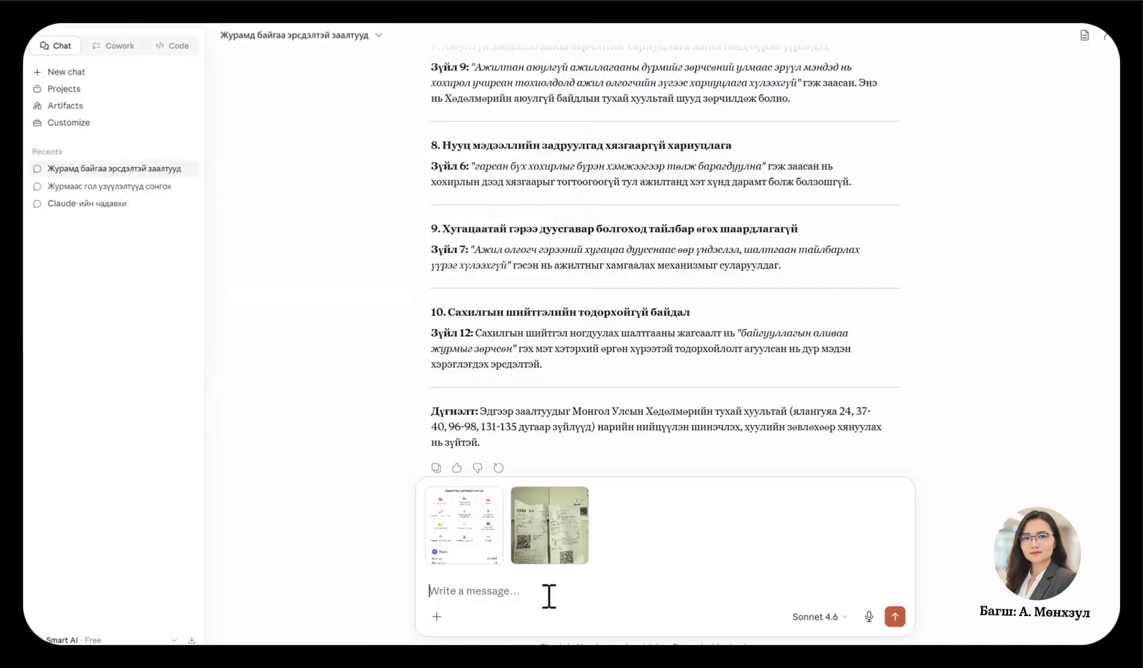
Step: Send the prompt "эдгээр баримтын мэдээллийг хүснэгтээр гарга. баримтыг хоол, шатахуун, бараа, үйлчилгээ гэх мэтээр ангил" with the two receipt images
{"action": "type", "text": "эд"}
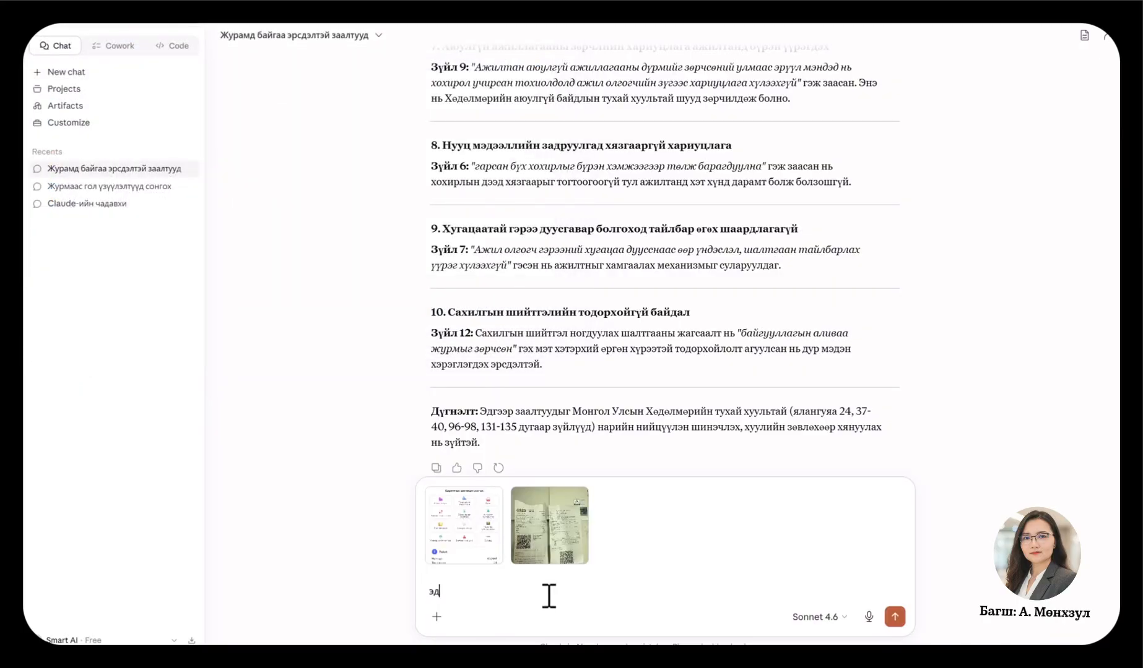
{"action": "type", "text": "гээр баримтын мэдээллийг хүснэгтээр"}
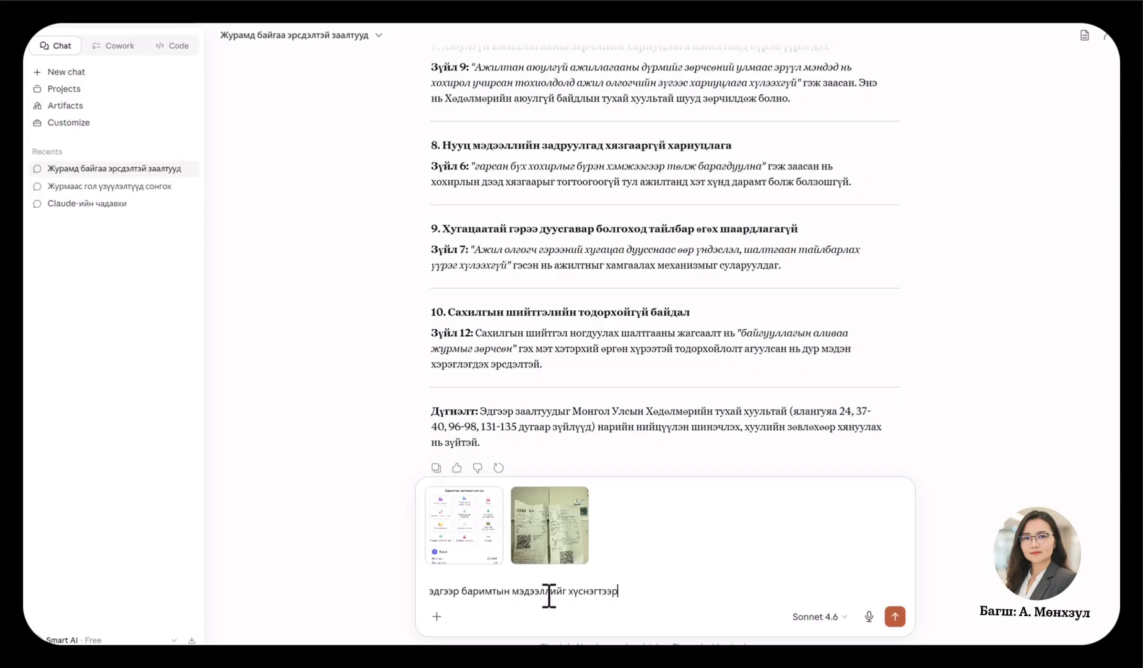
{"action": "type", "text": ". баримтыг хоол, шатахуун, бараа, үйлч"}
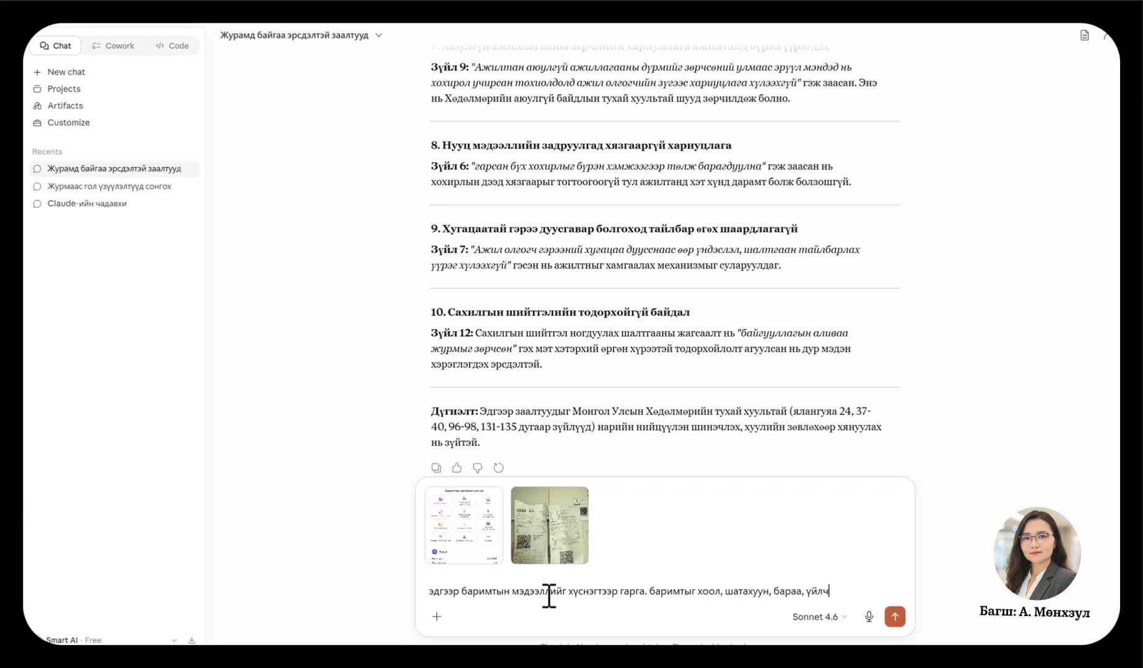
{"action": "type", "text": "р ангил"}
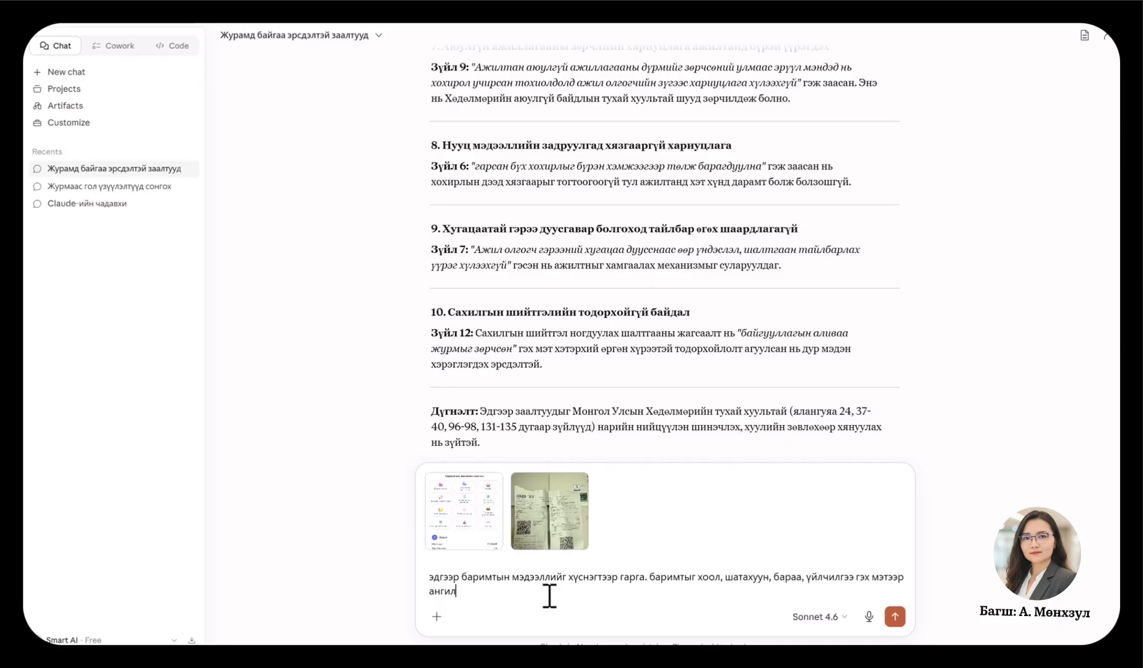
{"action": "left_click", "coordinate": [902, 620]}
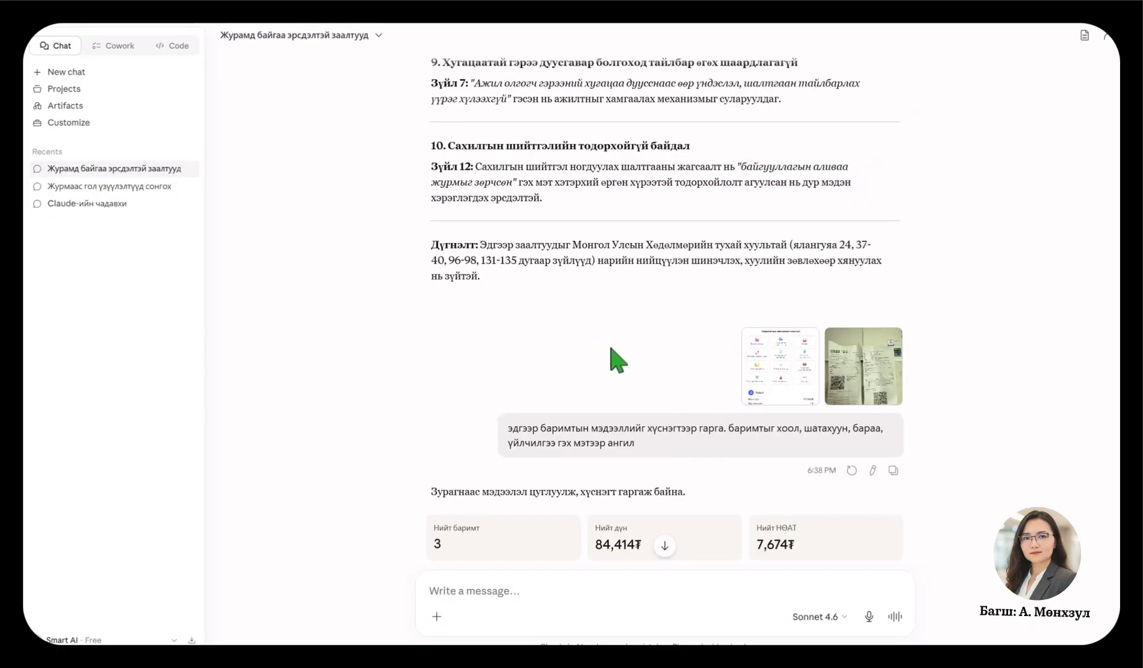
Step: View both attached receipt images at full size to compare them with the generated receipt table
{"action": "scroll", "coordinate": [726, 309], "scroll_direction": "down", "scroll_amount": 2}
{"action": "scroll", "coordinate": [715, 325], "scroll_direction": "down", "scroll_amount": 1}
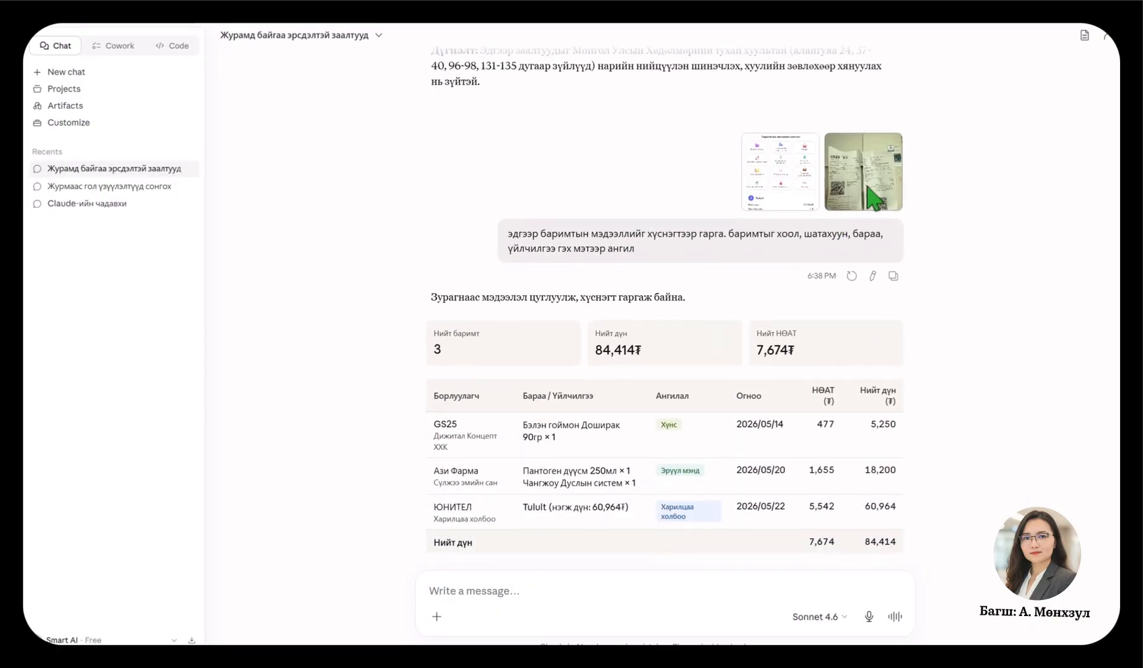
{"action": "left_click", "coordinate": [866, 185]}
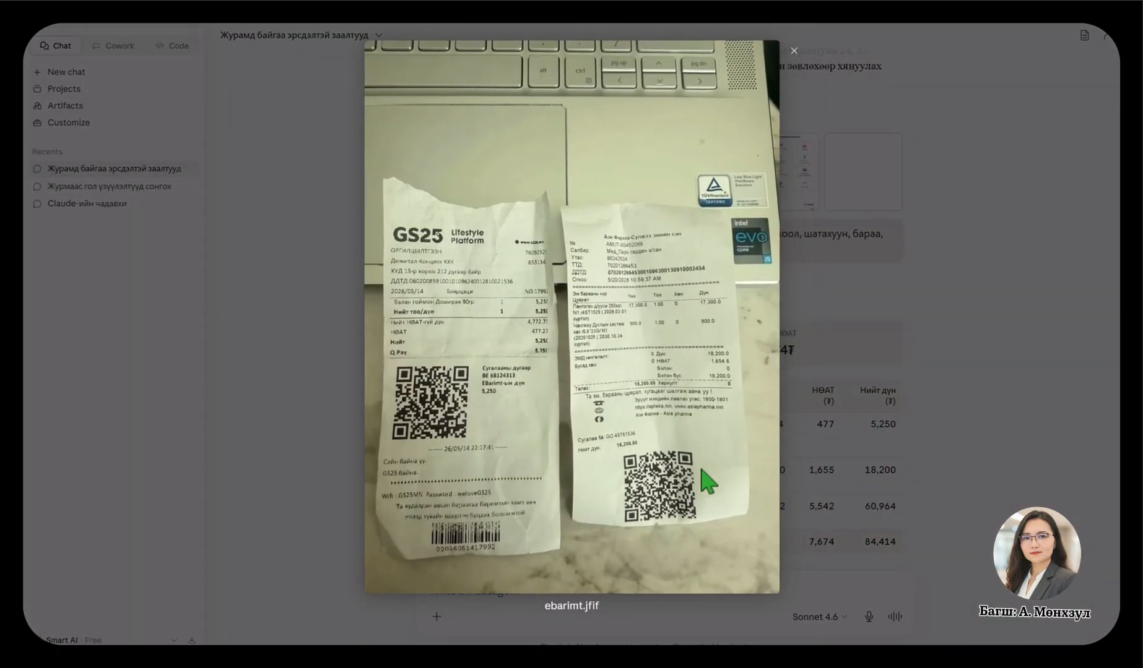
{"action": "left_click", "coordinate": [794, 52]}
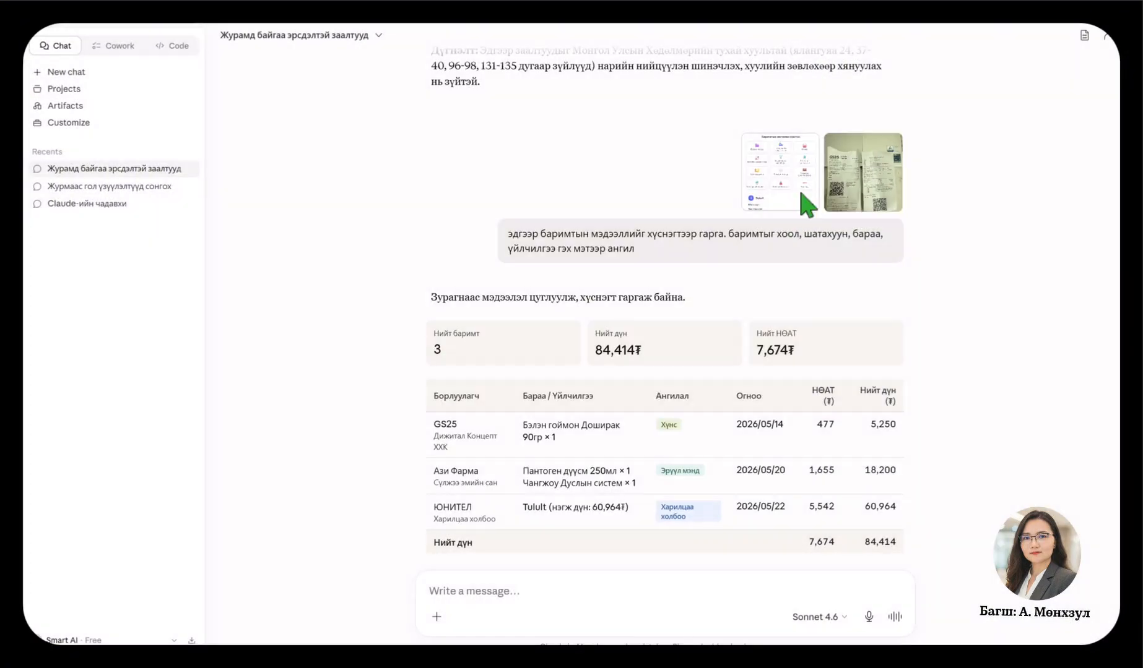
{"action": "left_click", "coordinate": [791, 189]}
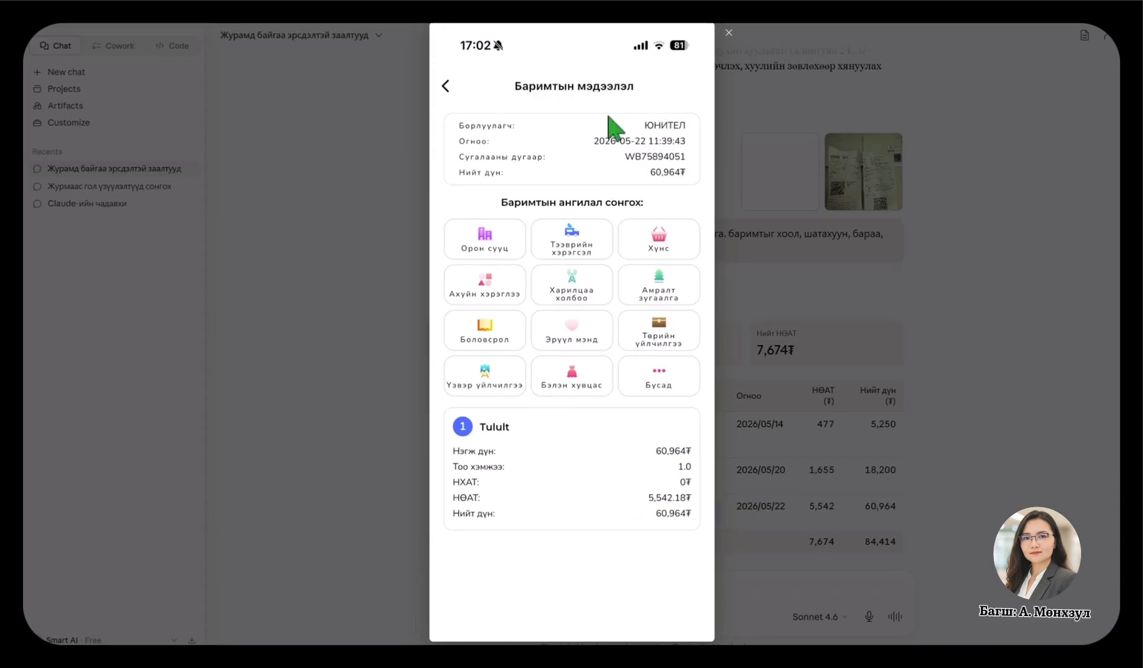
{"action": "left_click", "coordinate": [729, 33]}
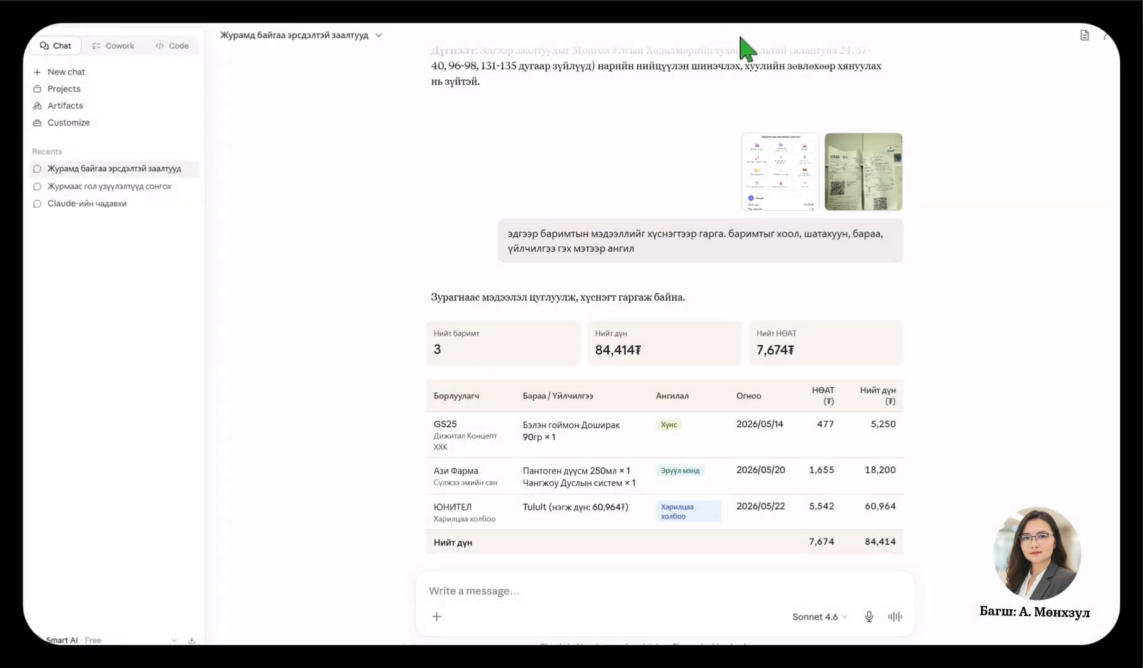
Step: Read the receipt table's categories, dates, VAT and totals together with the category summary below it
{"action": "scroll", "coordinate": [671, 241], "scroll_direction": "down", "scroll_amount": 2}
{"action": "scroll", "coordinate": [434, 347], "scroll_direction": "down", "scroll_amount": 3}
{"action": "scroll", "coordinate": [443, 321], "scroll_direction": "up", "scroll_amount": 3}
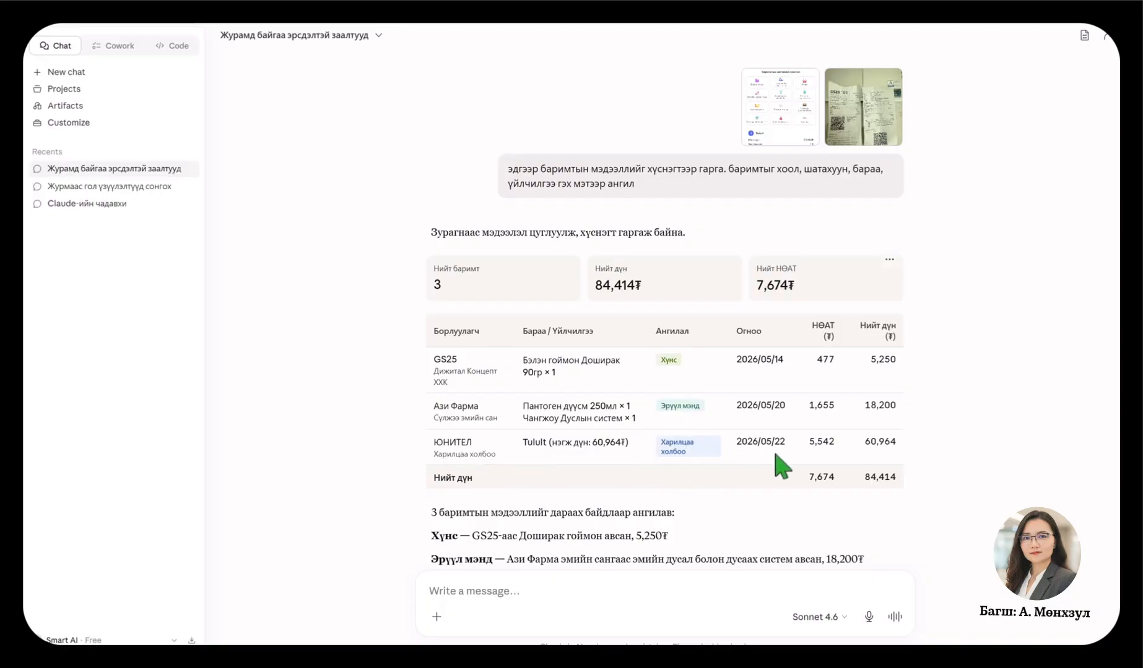
{"action": "scroll", "coordinate": [903, 465], "scroll_direction": "down", "scroll_amount": 3}
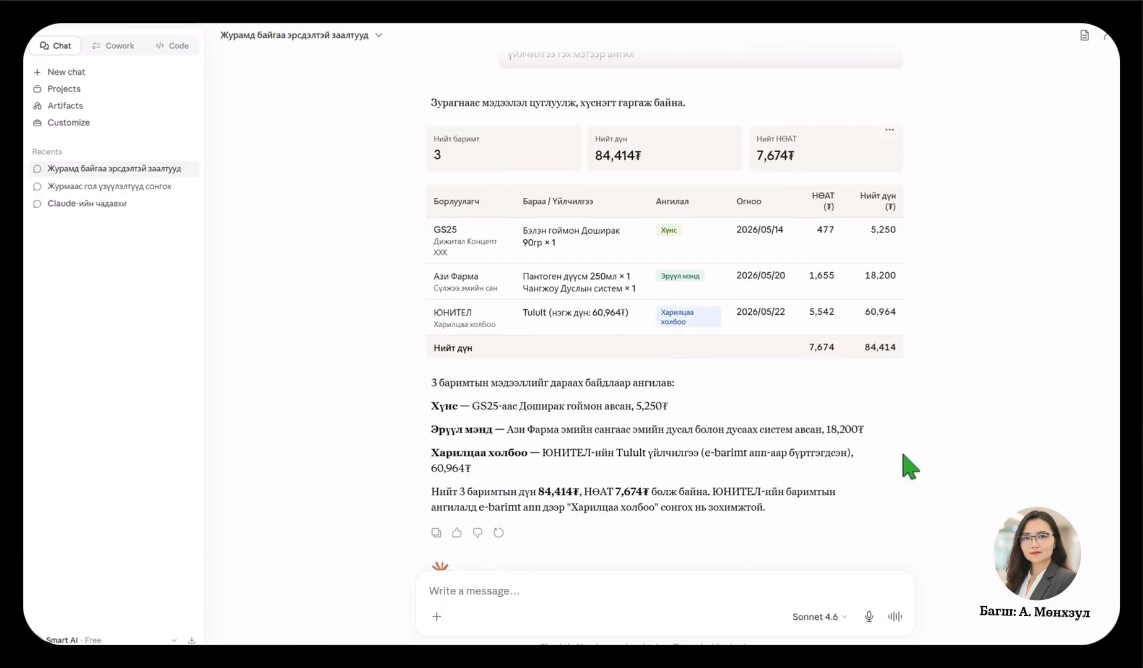
{"action": "scroll", "coordinate": [642, 495], "scroll_direction": "down", "scroll_amount": 2}
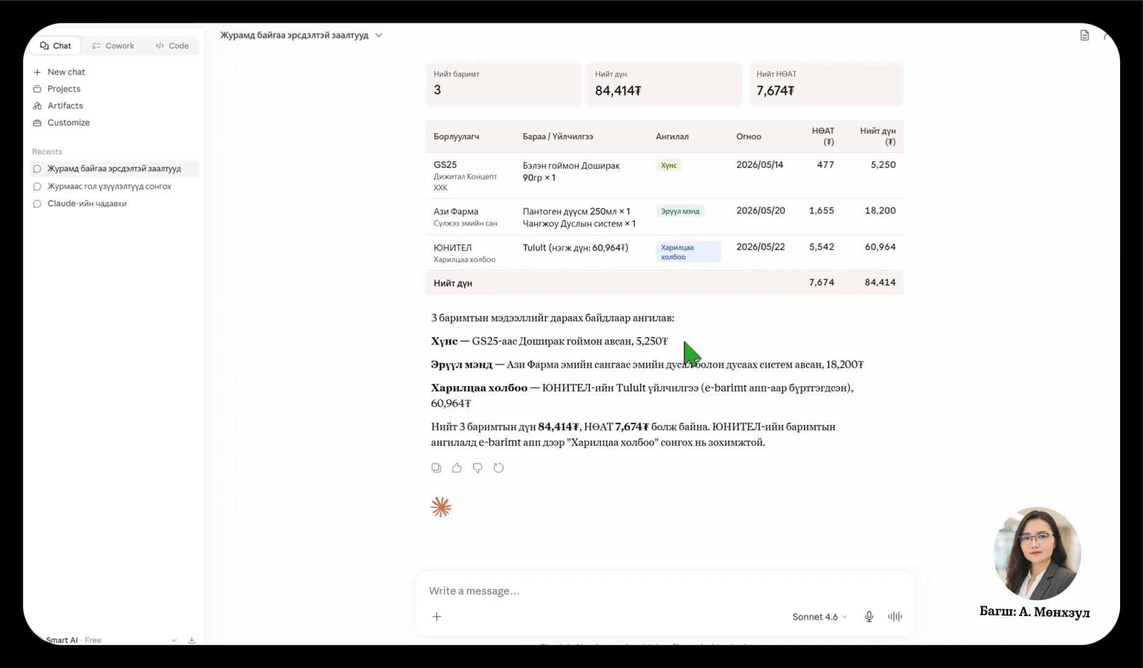
{"action": "scroll", "coordinate": [761, 396], "scroll_direction": "up", "scroll_amount": 3}
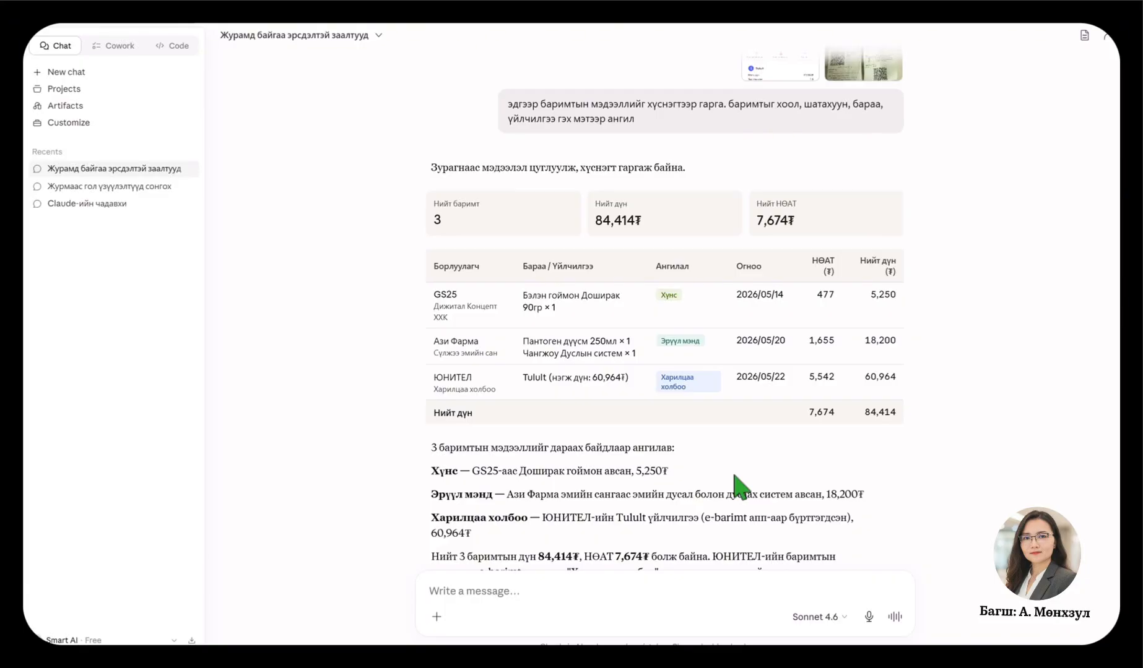
{"action": "scroll", "coordinate": [584, 339], "scroll_direction": "down", "scroll_amount": 3}
Step: Attach the PDF "Stress Managemant_4" from the Datas folder to the next message
{"action": "left_click", "coordinate": [436, 617]}
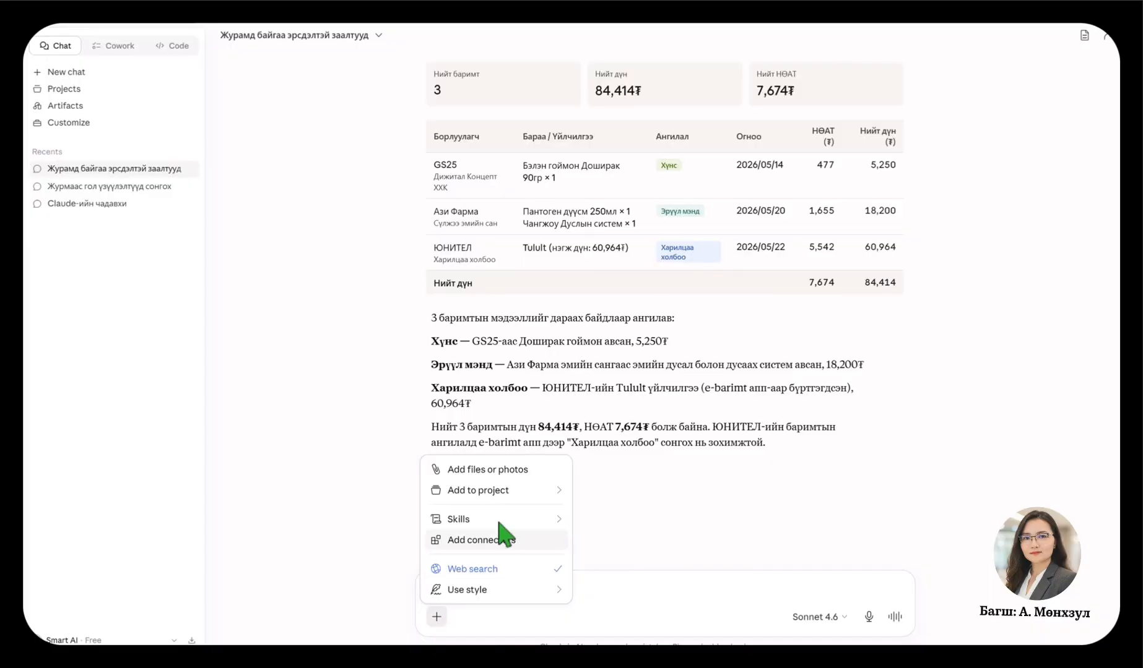
{"action": "left_click", "coordinate": [493, 470]}
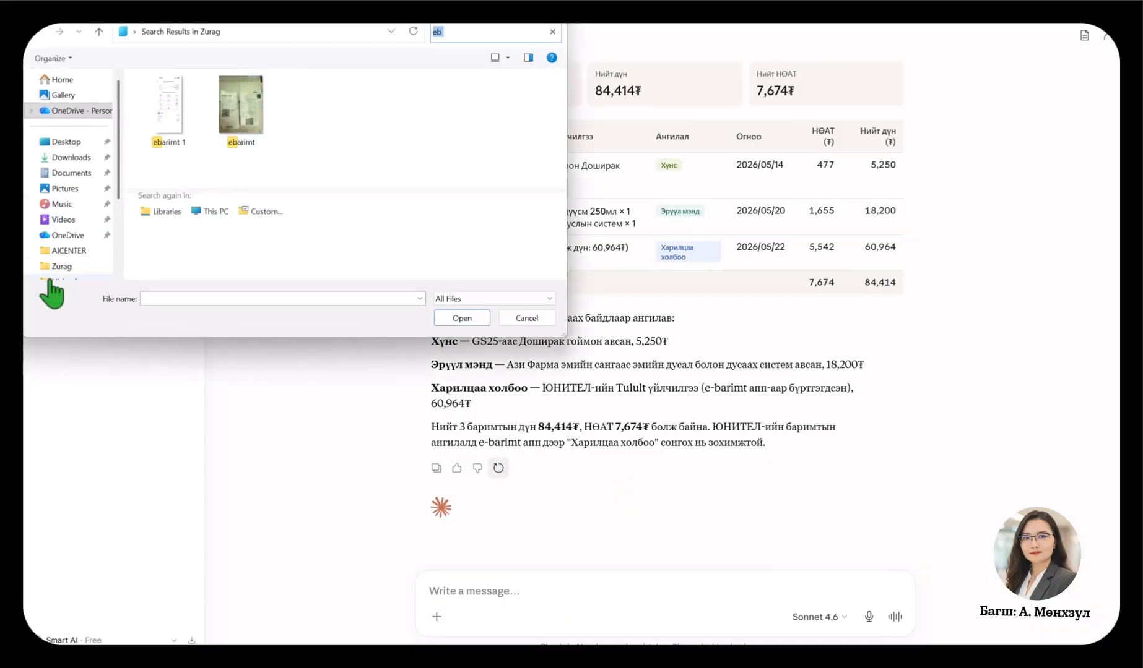
{"action": "scroll", "coordinate": [49, 280], "scroll_direction": "down", "scroll_amount": 1}
{"action": "left_click", "coordinate": [62, 248]}
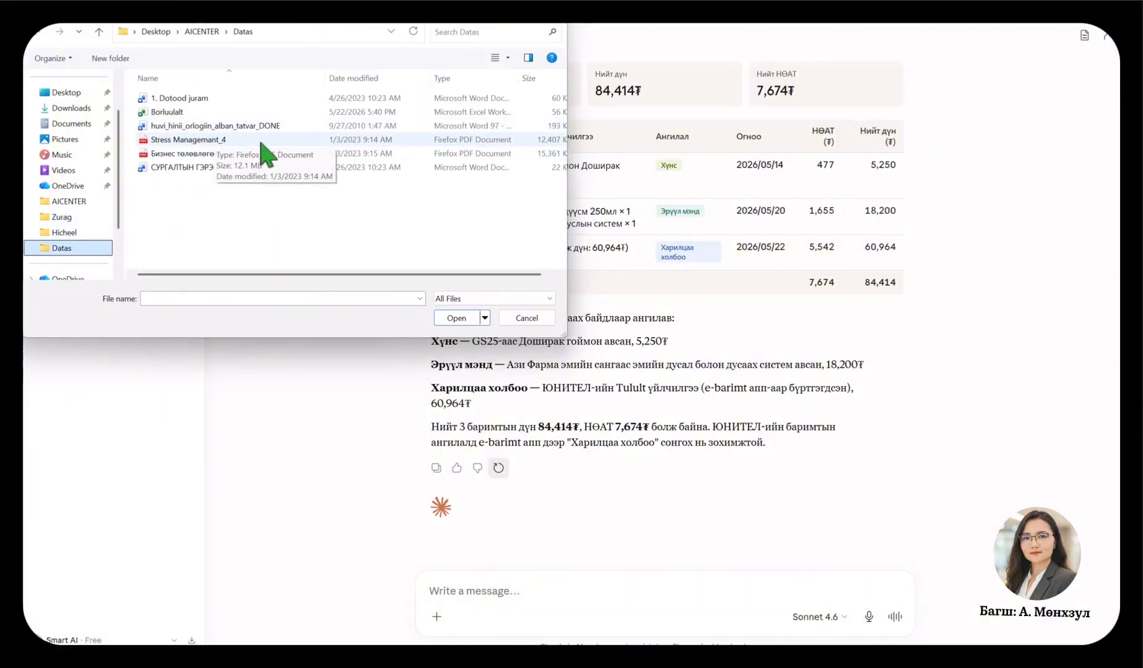
{"action": "double_click", "coordinate": [213, 140]}
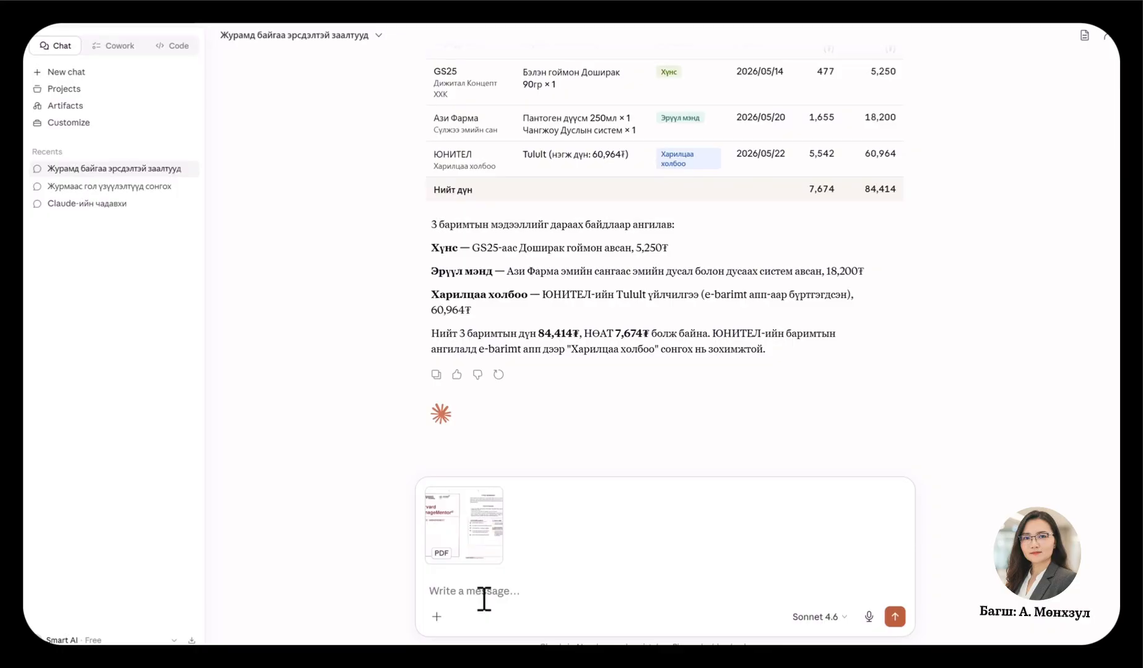
Step: Send the prompt "ажмлтнуудад зориулсан сургалтын 10 слайд бүхий ppt бэлдэж өг" with the attached PDF
{"action": "type", "text": "ажмлтнуудад зориулсан сургалтын"}
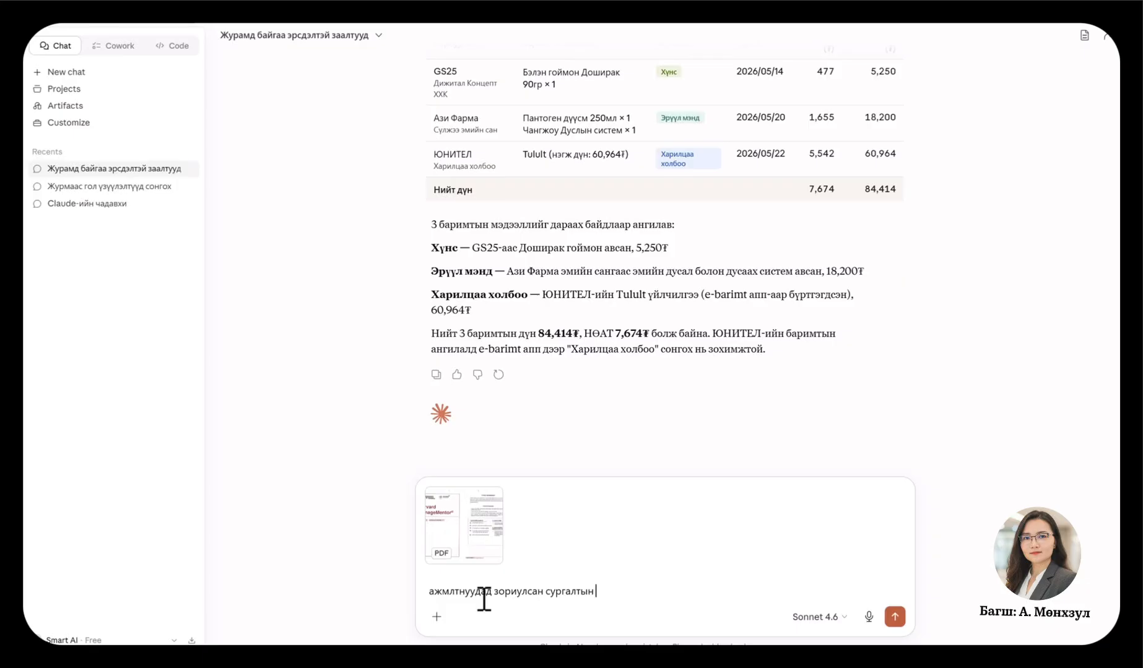
{"action": "type", "text": " 10 слайд бүхий рр"}
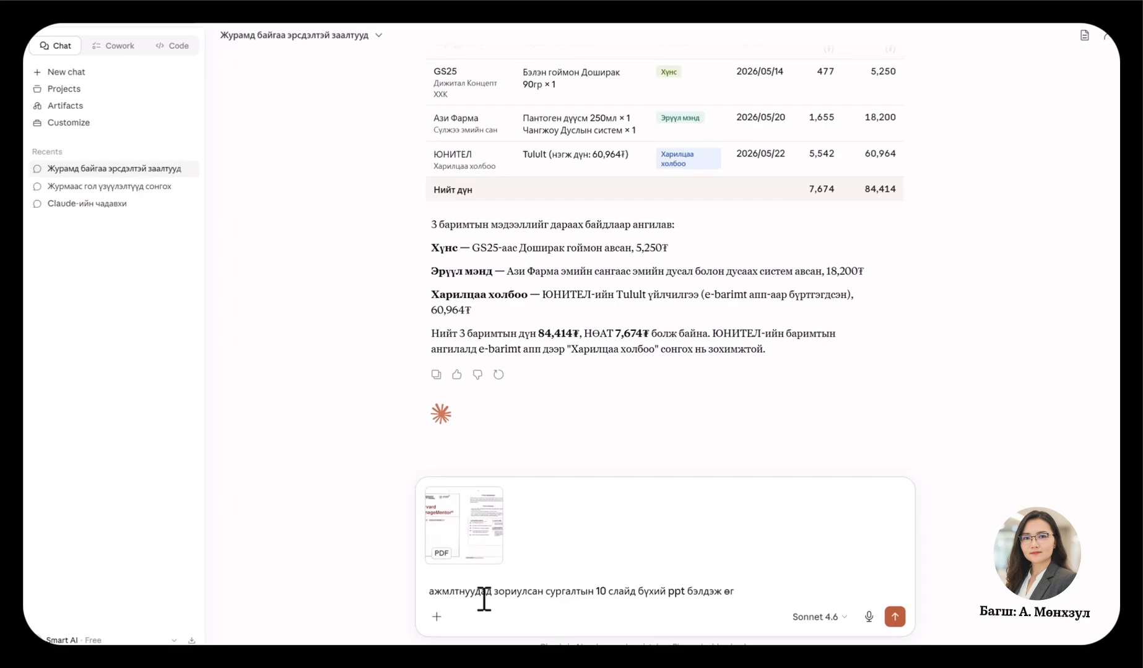
{"action": "key", "text": "Return"}
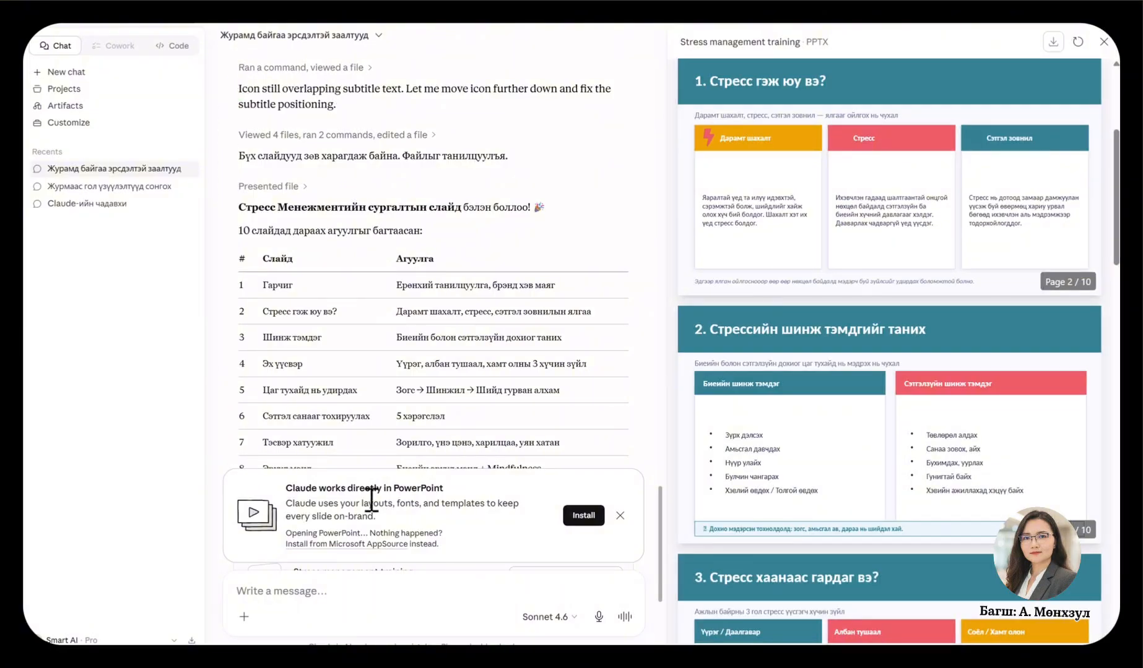
Step: Review the stress management deck's slide outline and pages in the preview, and view the deck in PowerPoint
{"action": "left_click", "coordinate": [620, 516]}
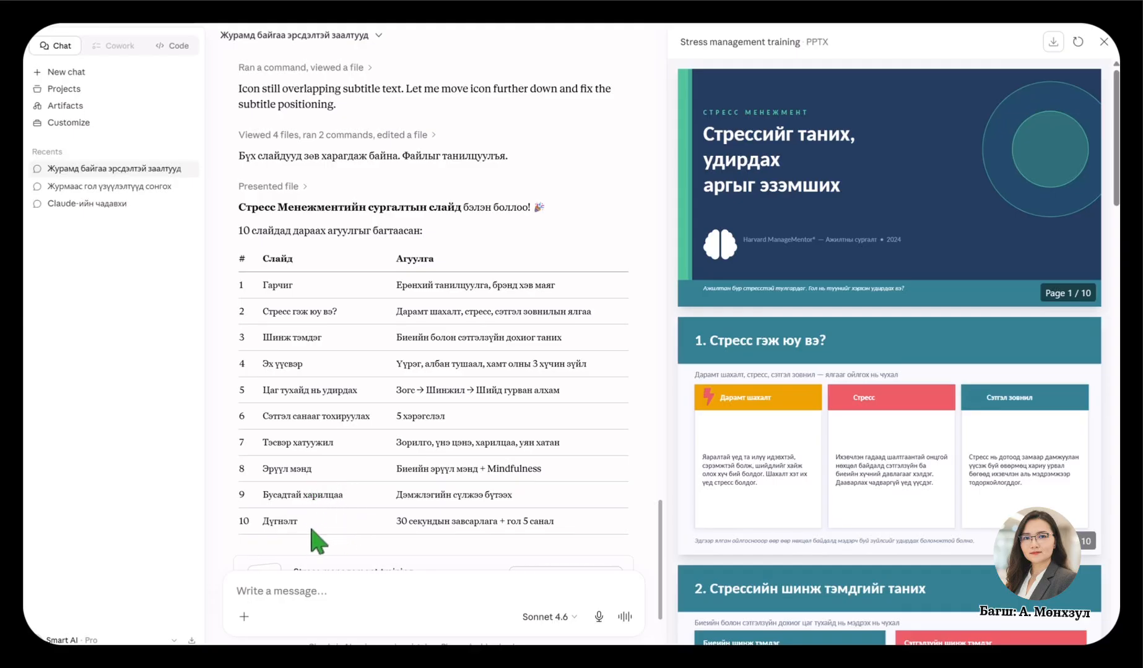
{"action": "scroll", "coordinate": [531, 402], "scroll_direction": "down", "scroll_amount": 2}
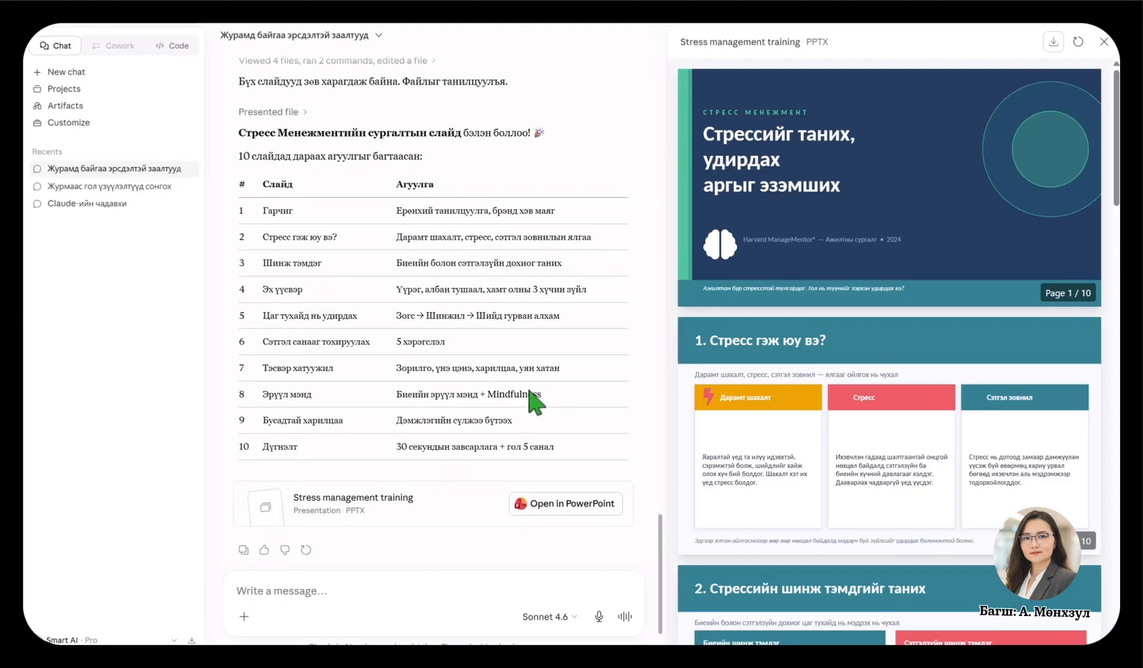
{"action": "scroll", "coordinate": [531, 396], "scroll_direction": "down", "scroll_amount": 2}
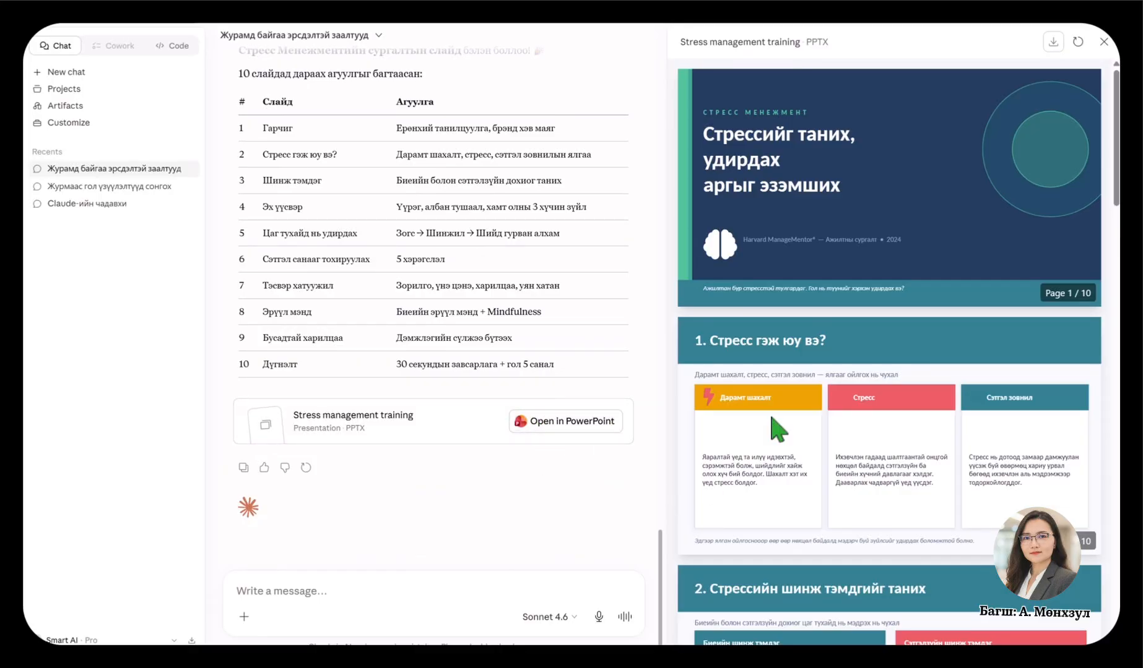
{"action": "scroll", "coordinate": [894, 160], "scroll_direction": "down", "scroll_amount": 15}
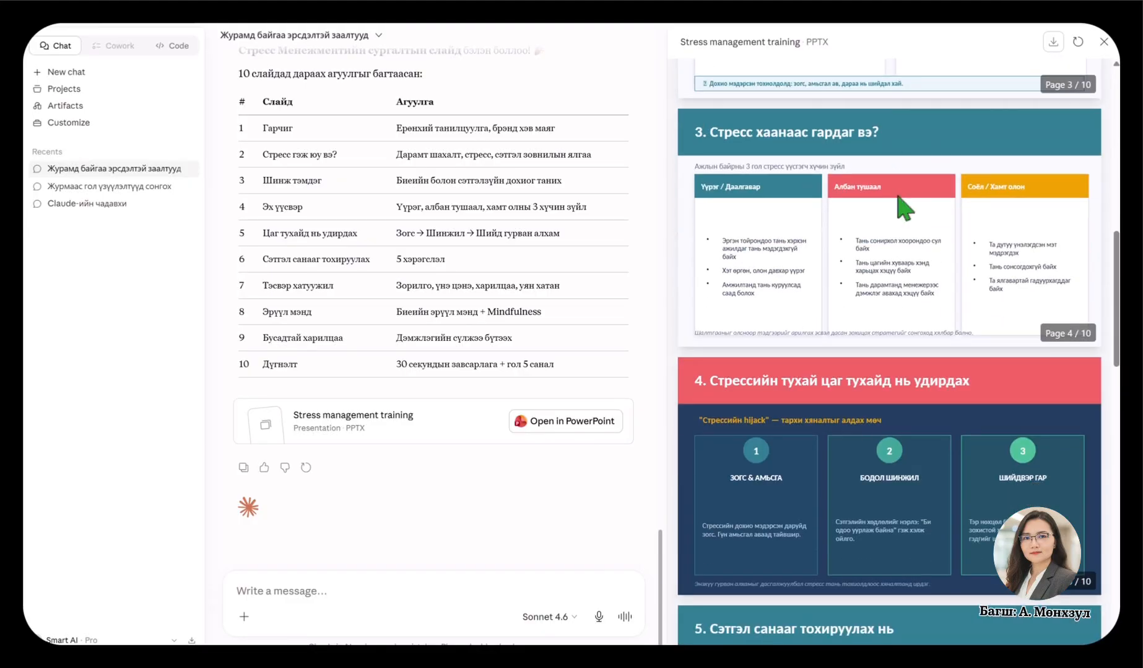
{"action": "scroll", "coordinate": [899, 206], "scroll_direction": "down", "scroll_amount": 12}
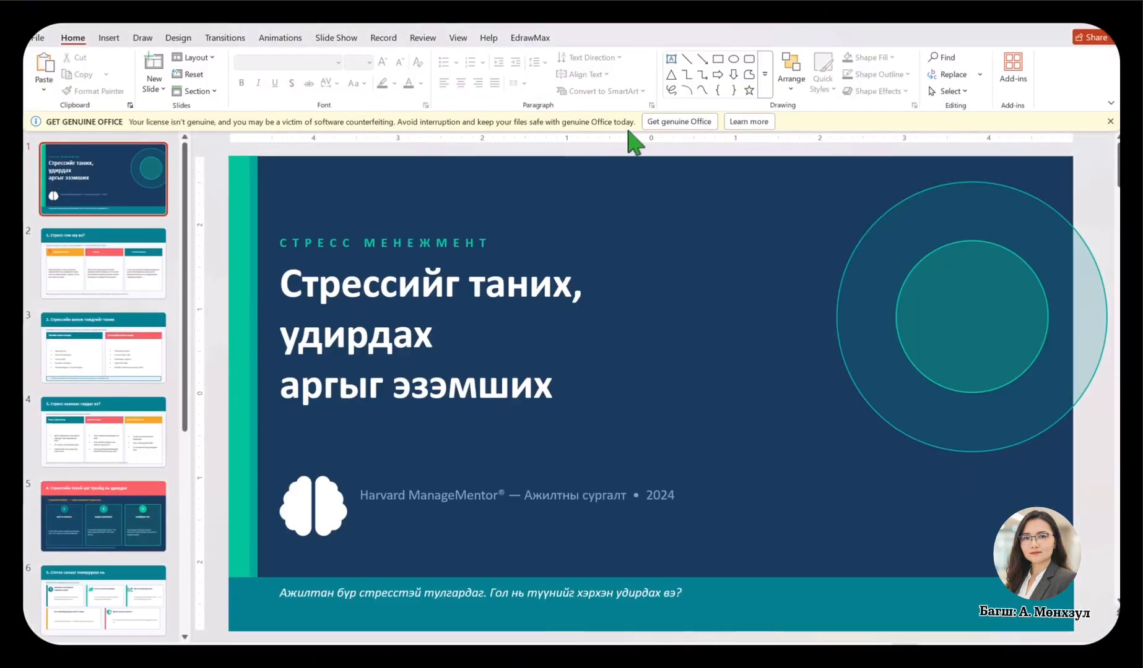
{"action": "left_click", "coordinate": [1110, 121]}
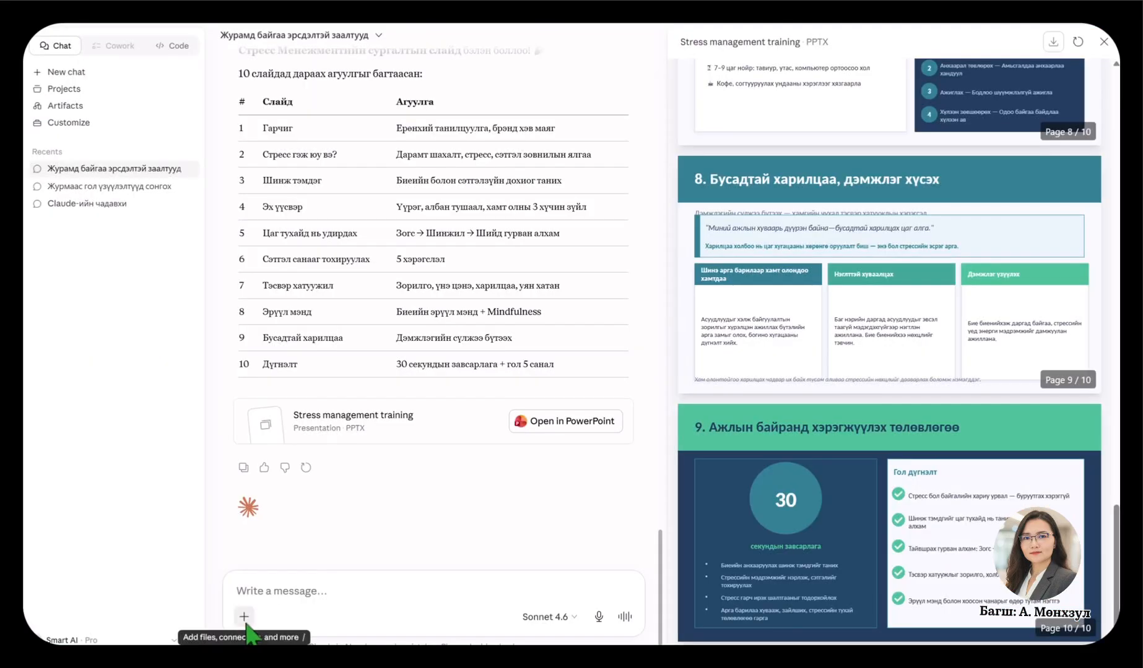
Step: Attach Borluulalt.xlsx in the Claude chat and send the prompt "DASHBOARD хийхэд хэрэгтэй үзүүлэлтүүд гарга. борлуулалтын forecast гарга"
{"action": "left_click", "coordinate": [244, 617]}
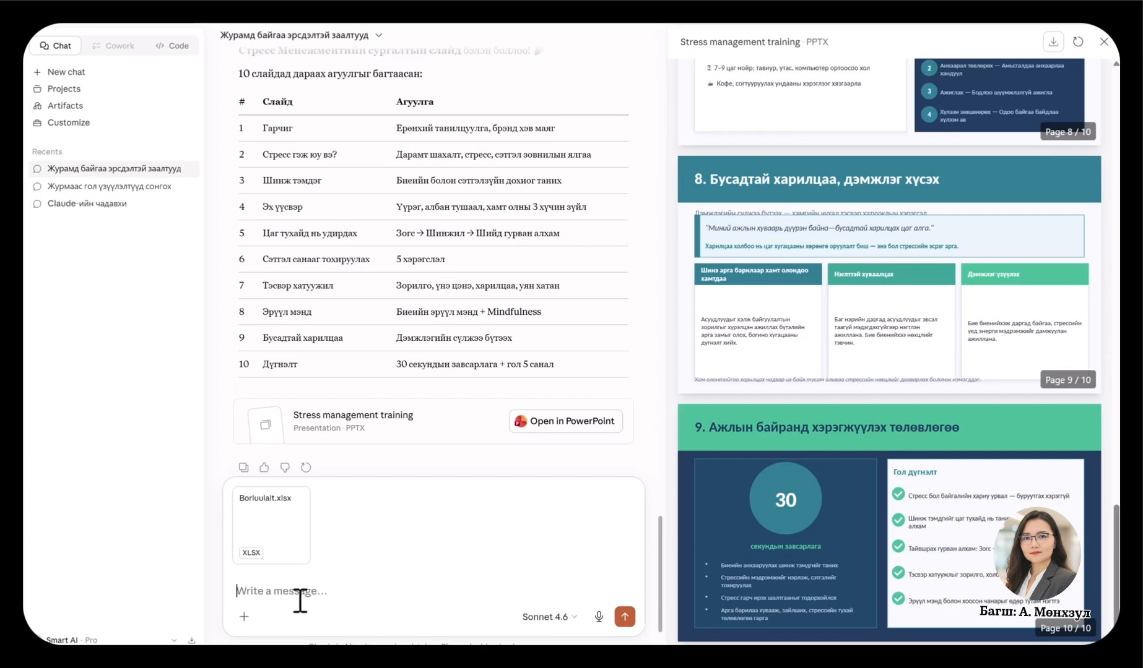
{"action": "key", "text": "BackSpace"}
{"action": "key", "text": "BackSpace"}
{"action": "type", "text": "DASHBOARD хийхэд хэрэгтэй үзүүлэлтүүд гаргаж"}
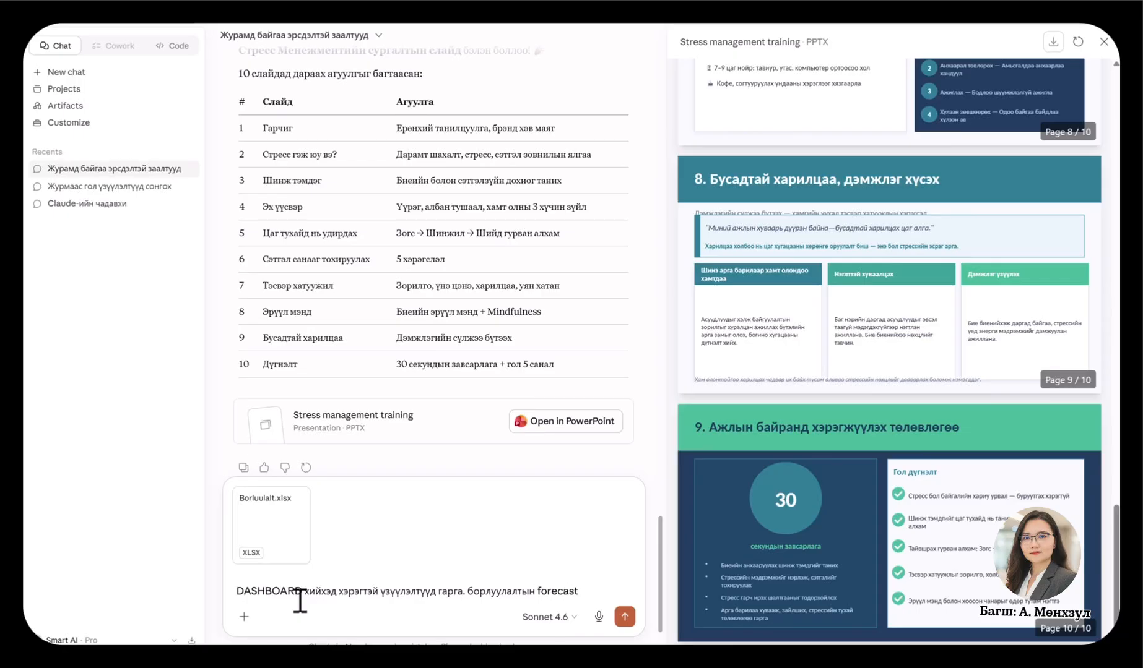
{"action": "type", "text": "гар"}
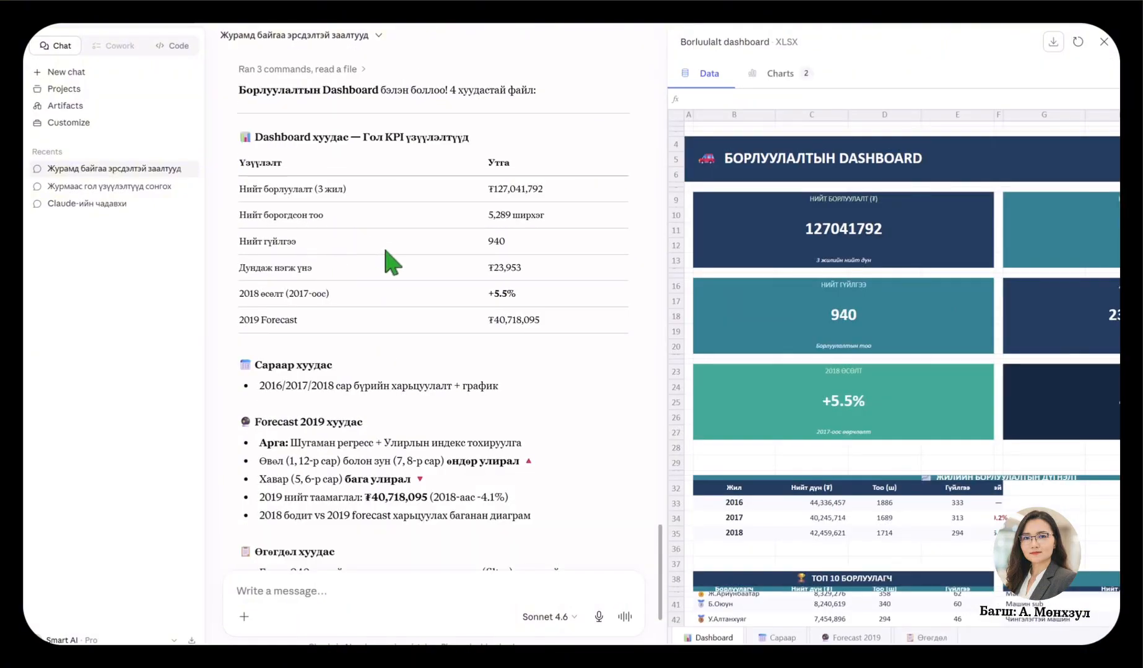
Step: Read the sales dashboard's KPI and forecast summary in the chat, and examine the Dashboard sheet in Excel
{"action": "scroll", "coordinate": [471, 297], "scroll_direction": "up", "scroll_amount": 3}
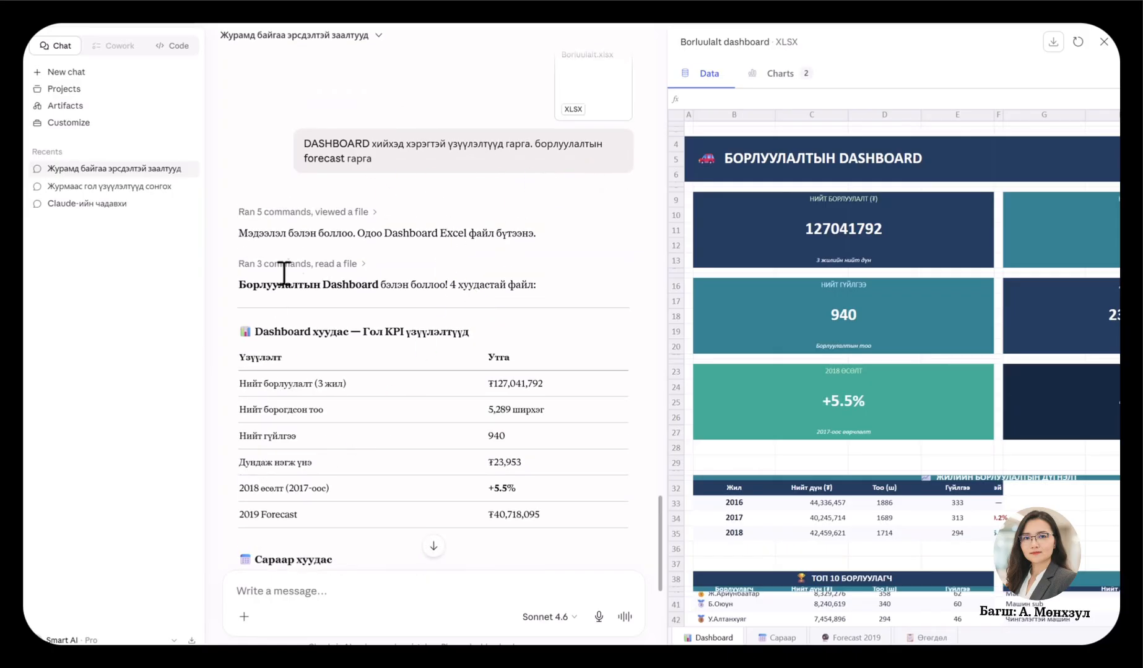
{"action": "scroll", "coordinate": [543, 254], "scroll_direction": "down", "scroll_amount": 2}
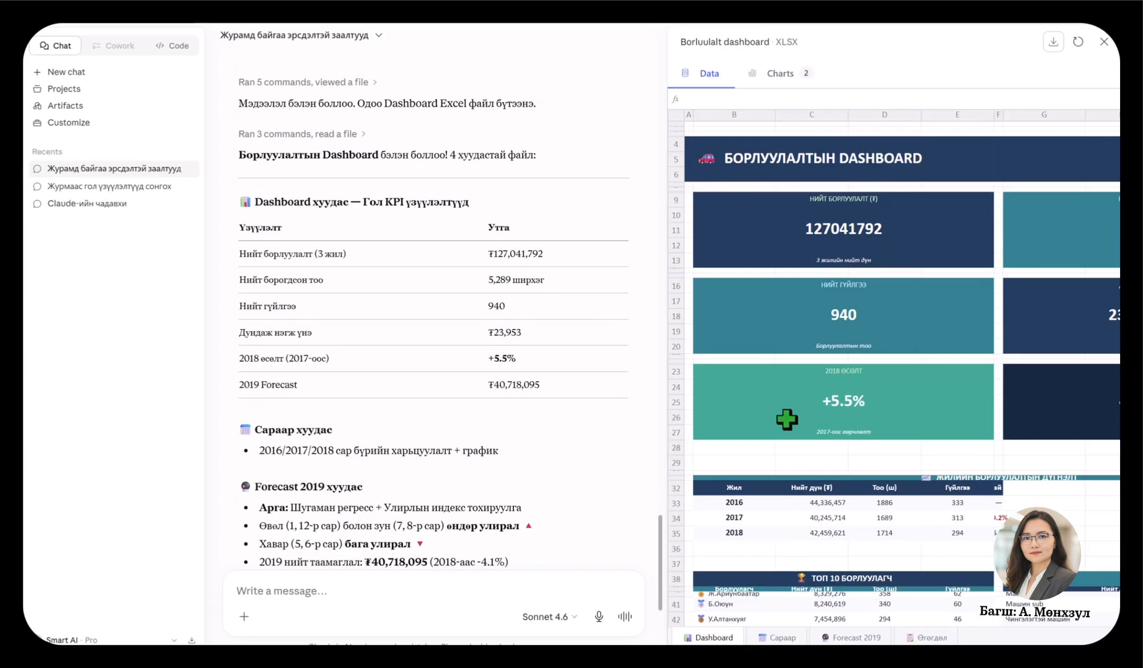
{"action": "scroll", "coordinate": [266, 399], "scroll_direction": "down", "scroll_amount": 1}
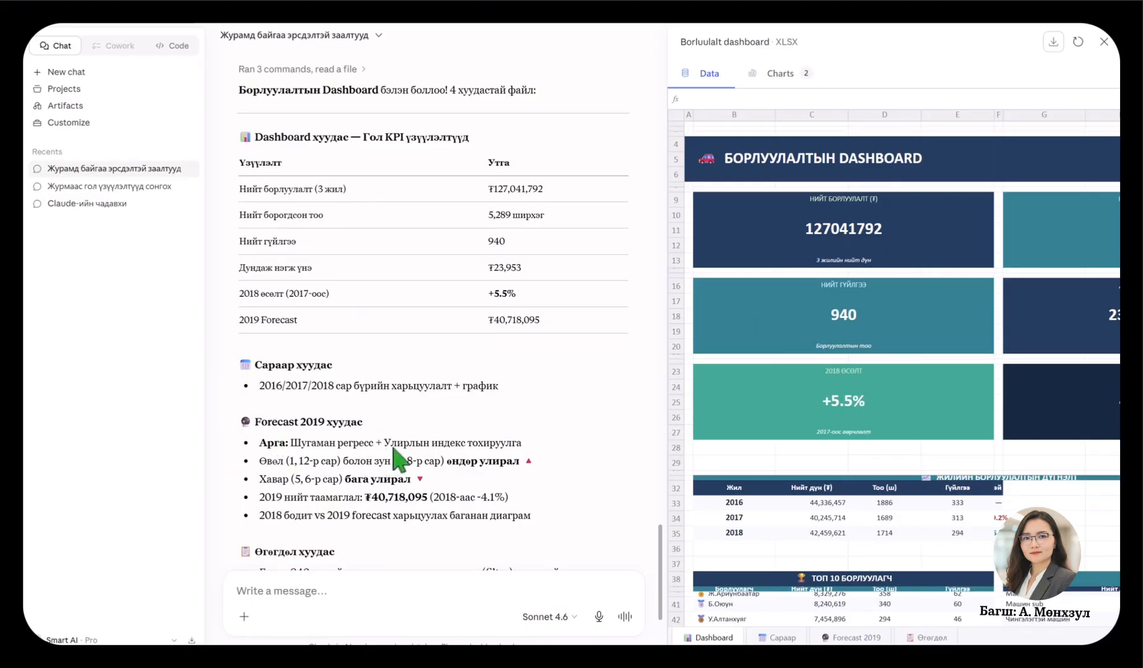
{"action": "scroll", "coordinate": [305, 478], "scroll_direction": "down", "scroll_amount": 2}
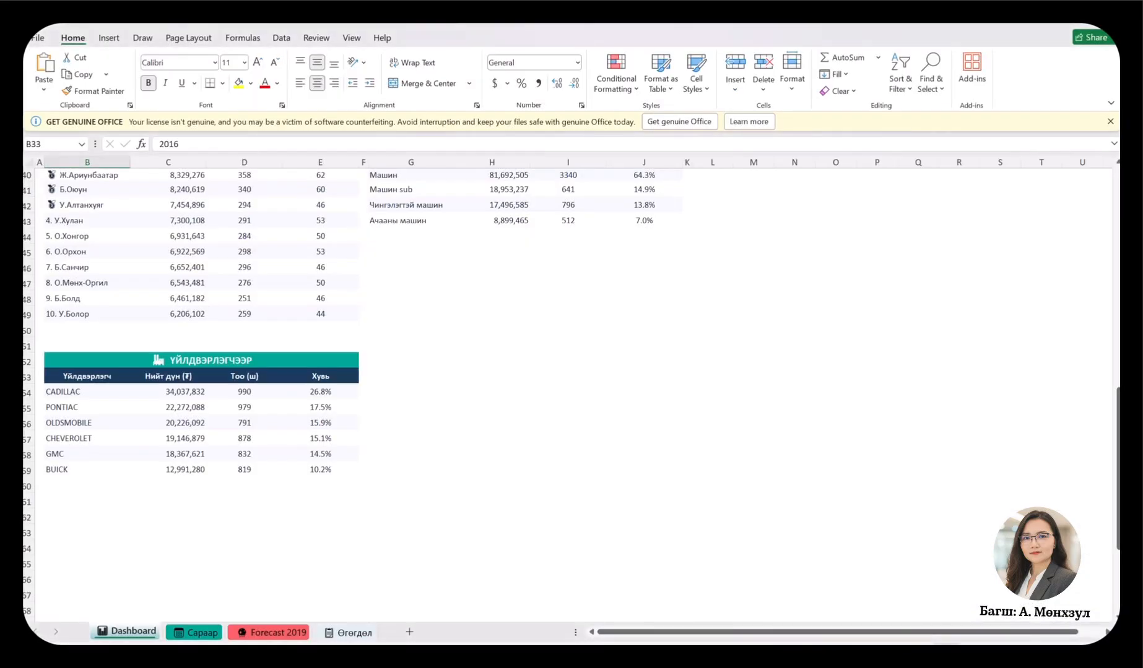
{"action": "scroll", "coordinate": [210, 384], "scroll_direction": "up", "scroll_amount": 12}
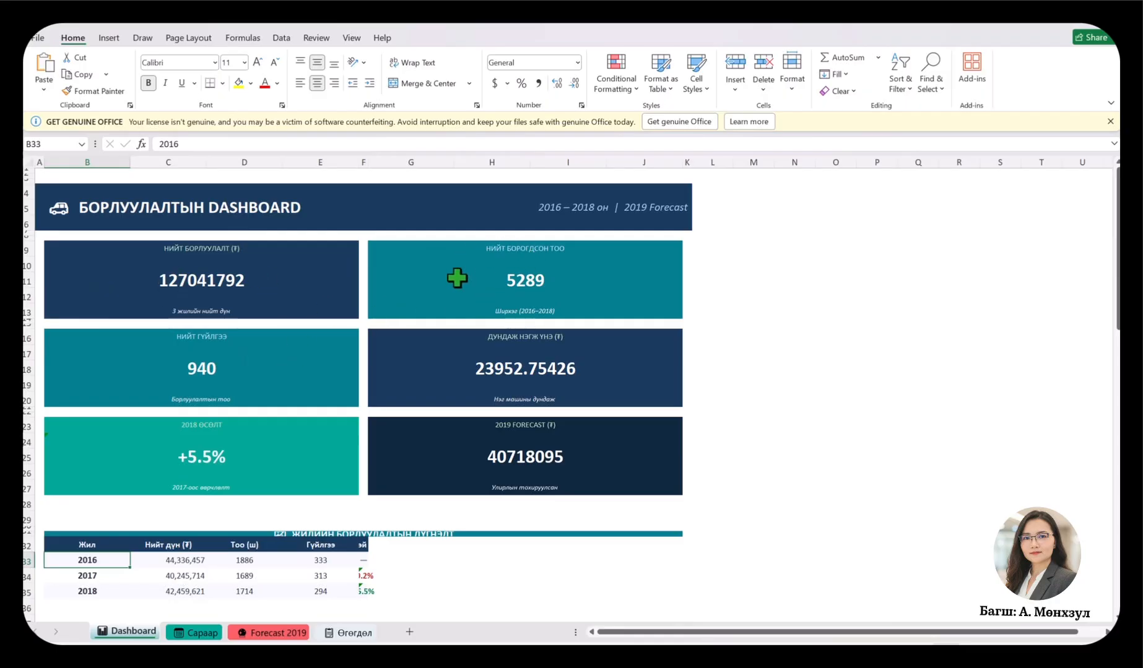
Step: Examine the Dashboard sheet's yearly sales summary, top 10 sellers, category and manufacturer tables
{"action": "scroll", "coordinate": [406, 357], "scroll_direction": "down", "scroll_amount": 3}
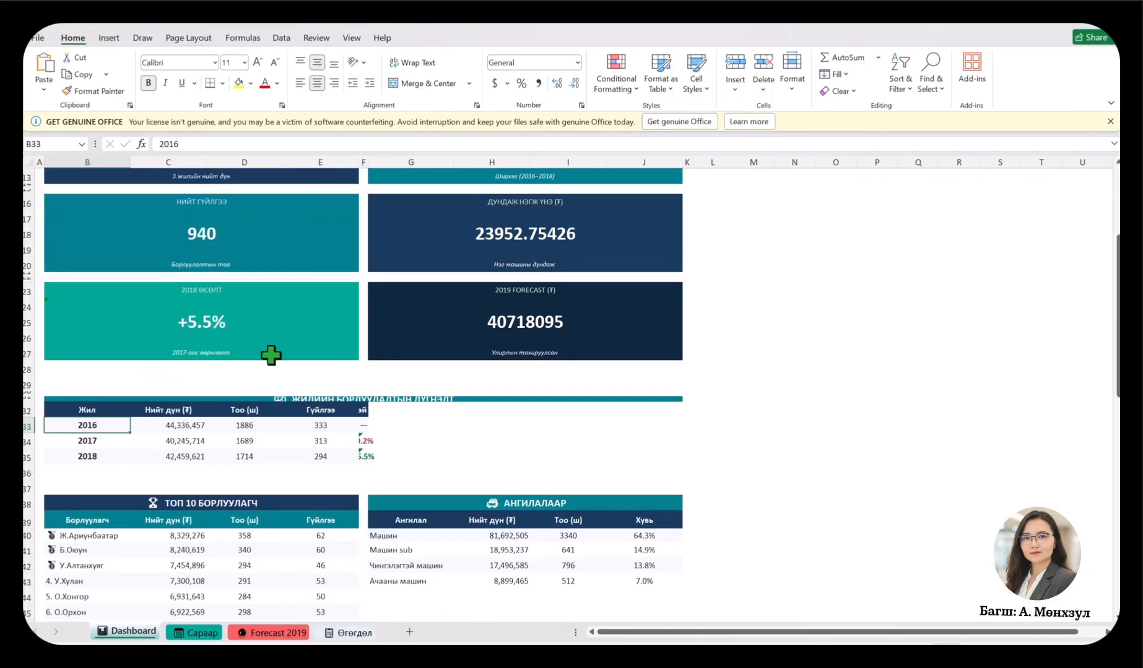
{"action": "scroll", "coordinate": [311, 362], "scroll_direction": "down", "scroll_amount": 2}
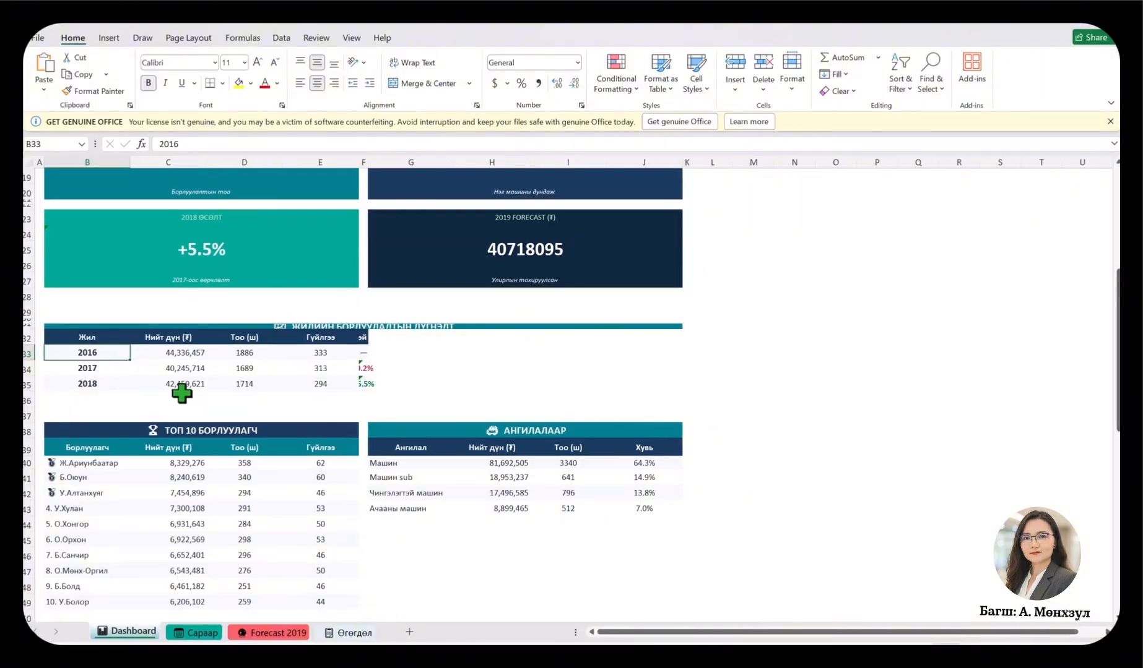
{"action": "scroll", "coordinate": [331, 353], "scroll_direction": "down", "scroll_amount": 3}
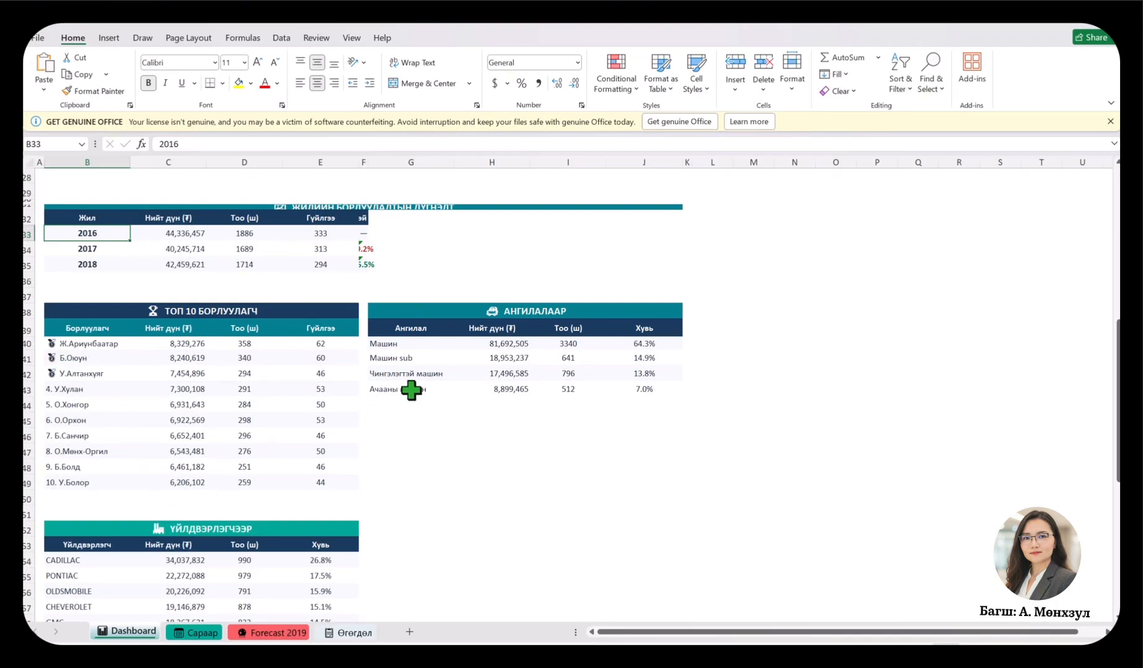
{"action": "scroll", "coordinate": [490, 440], "scroll_direction": "down", "scroll_amount": 1}
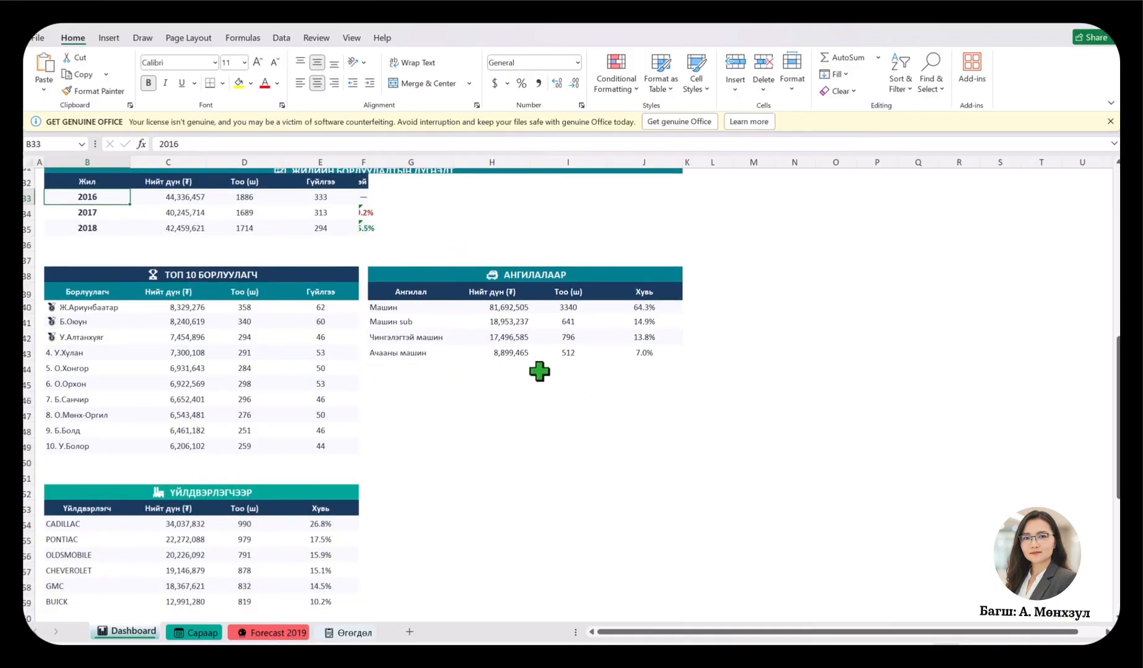
{"action": "scroll", "coordinate": [434, 421], "scroll_direction": "down", "scroll_amount": 2}
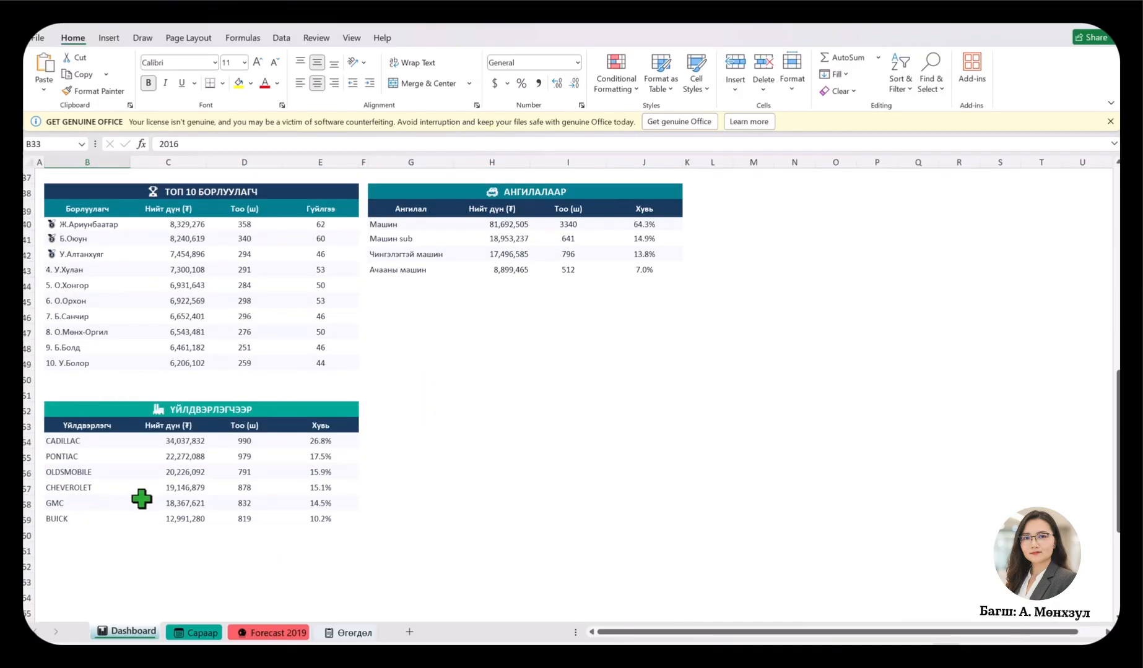
Step: View the Сараар sheet and examine its 2016–2018 monthly sales table and line chart
{"action": "left_click", "coordinate": [195, 632]}
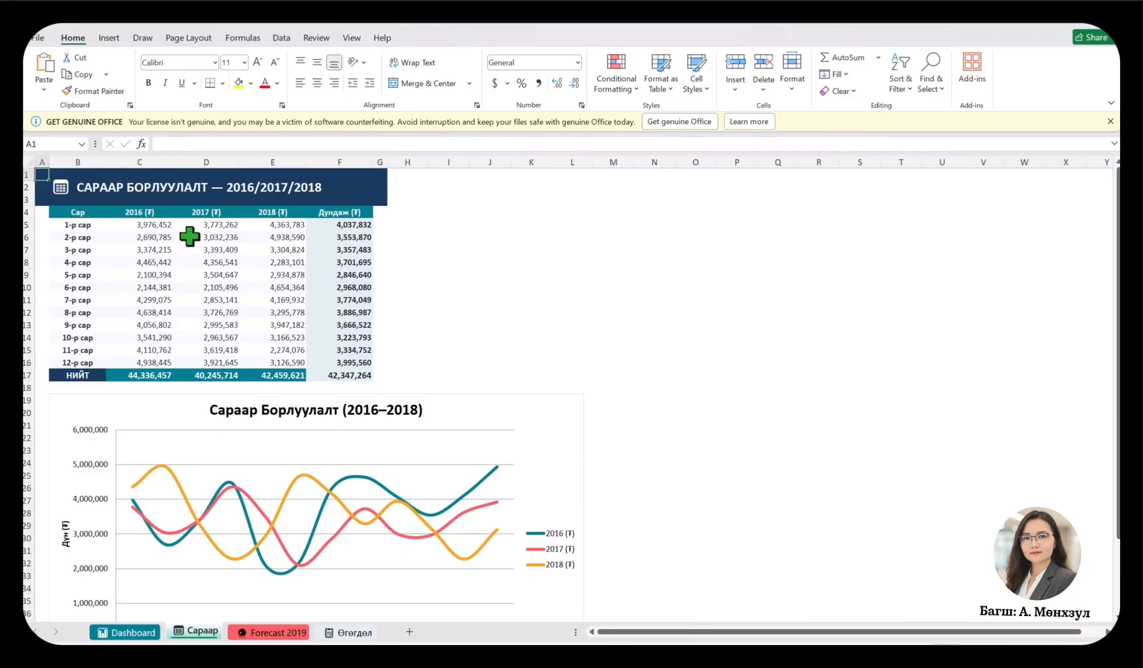
{"action": "scroll", "coordinate": [480, 321], "scroll_direction": "down", "scroll_amount": 1}
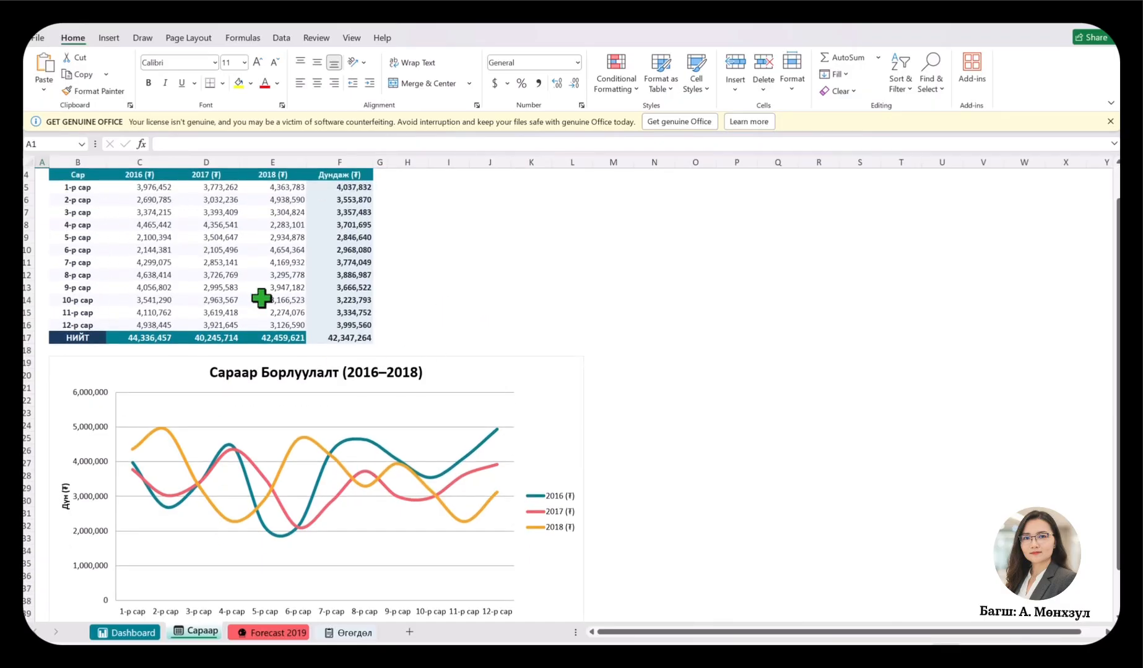
{"action": "scroll", "coordinate": [247, 496], "scroll_direction": "down", "scroll_amount": 2}
{"action": "scroll", "coordinate": [396, 428], "scroll_direction": "down", "scroll_amount": 1}
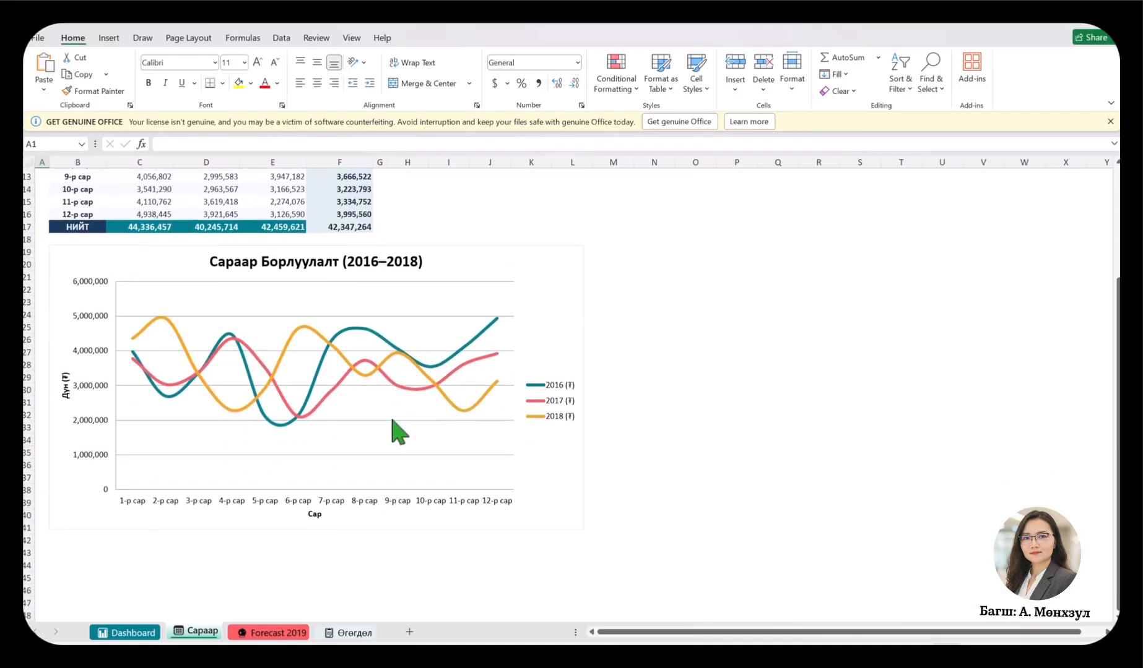
{"action": "scroll", "coordinate": [248, 296], "scroll_direction": "down", "scroll_amount": 2}
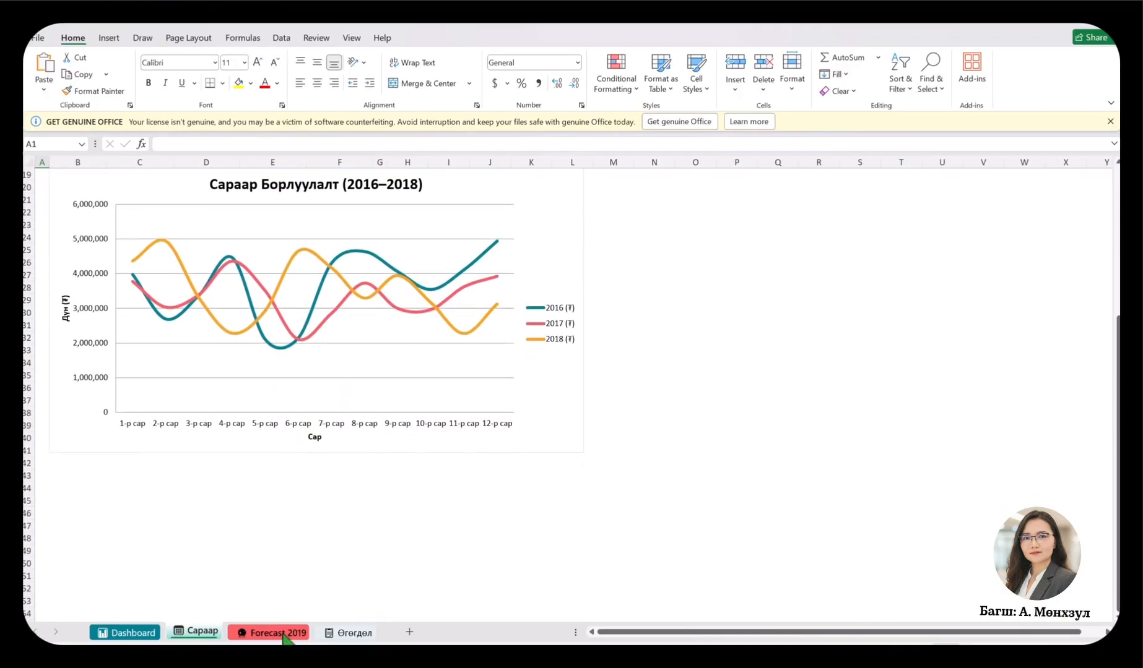
Step: View the Forecast 2019 sheet and examine its seasonal index, monthly forecast table and 2019 Forecast vs 2018 Бодит chart
{"action": "left_click", "coordinate": [284, 634]}
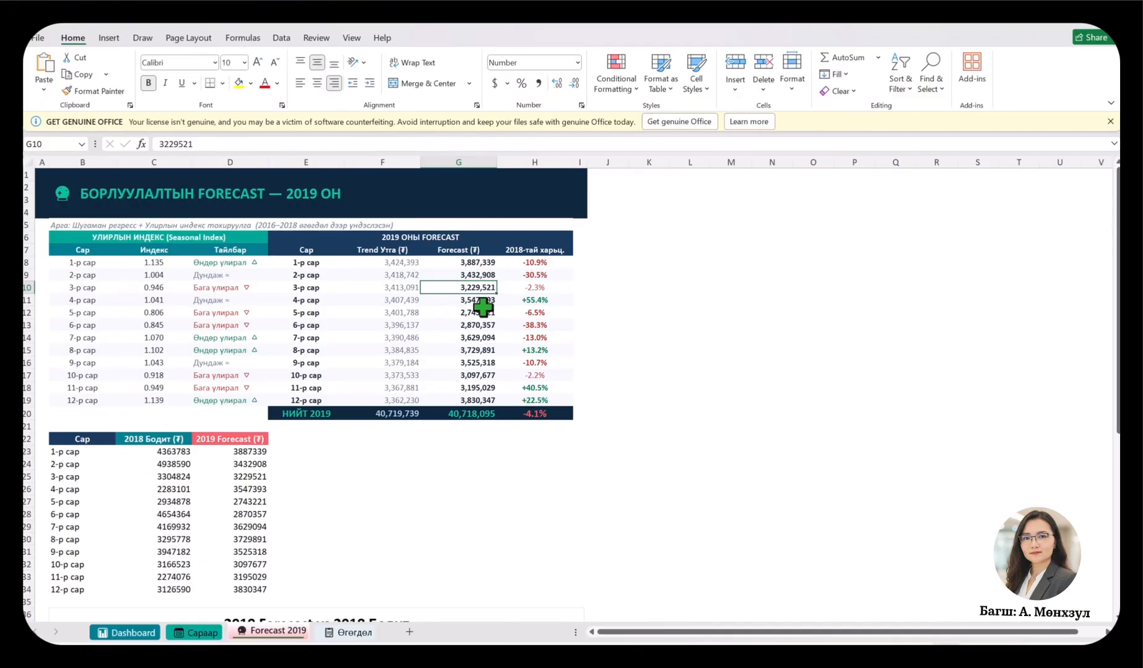
{"action": "scroll", "coordinate": [217, 310], "scroll_direction": "down", "scroll_amount": 8}
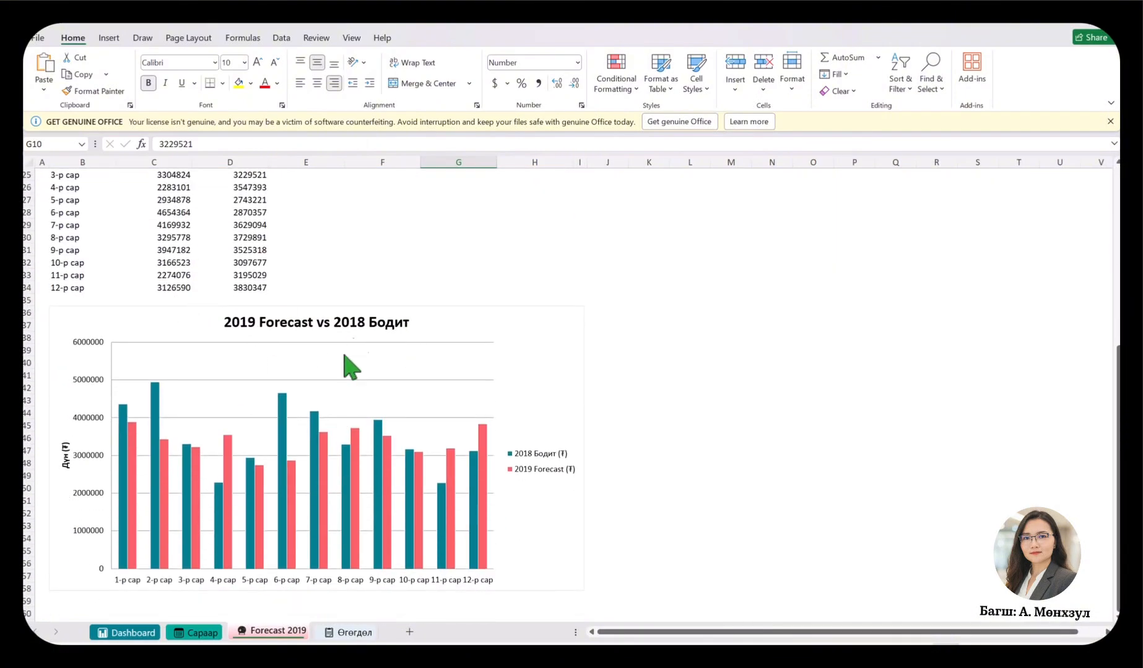
{"action": "scroll", "coordinate": [359, 477], "scroll_direction": "down", "scroll_amount": 3}
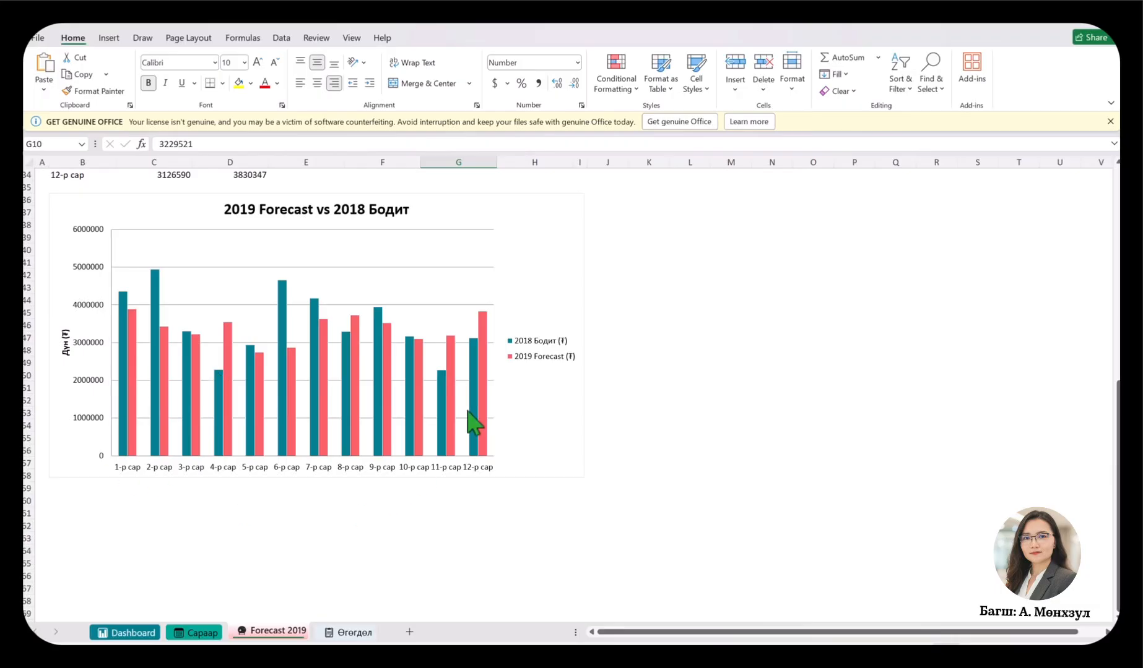
Step: View the Өгөгдөл sheet and look through its rows of source sales data
{"action": "left_click", "coordinate": [355, 634]}
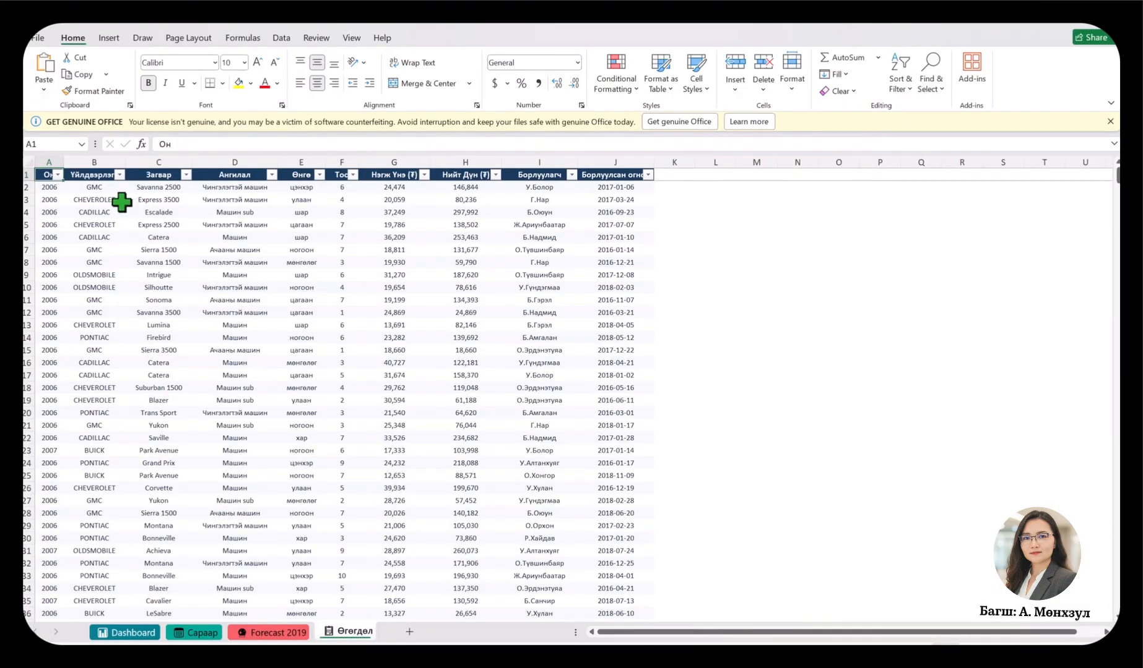
{"action": "left_click", "coordinate": [48, 364]}
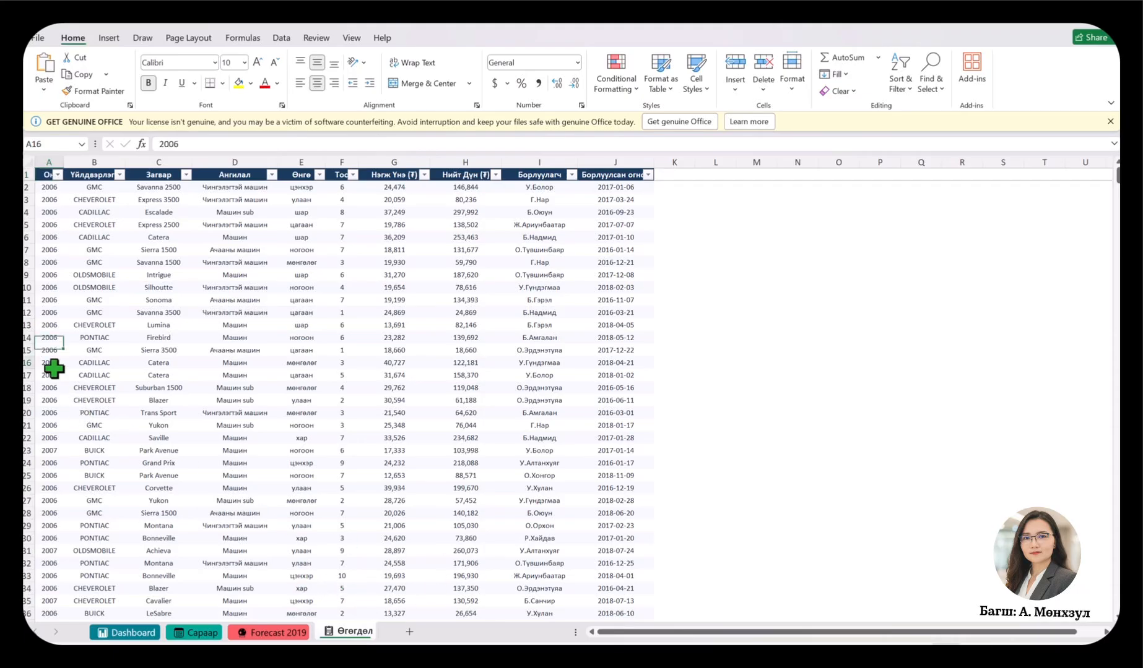
{"action": "scroll", "coordinate": [219, 339], "scroll_direction": "down", "scroll_amount": 6}
{"action": "scroll", "coordinate": [412, 412], "scroll_direction": "down", "scroll_amount": 20}
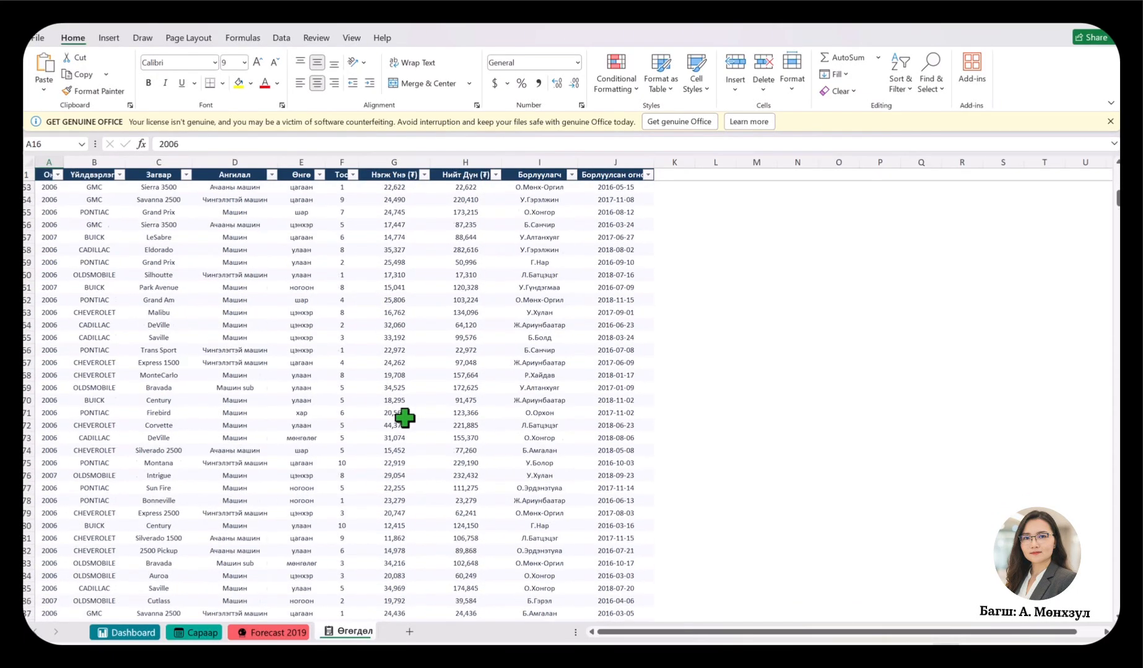
{"action": "scroll", "coordinate": [363, 447], "scroll_direction": "down", "scroll_amount": 20}
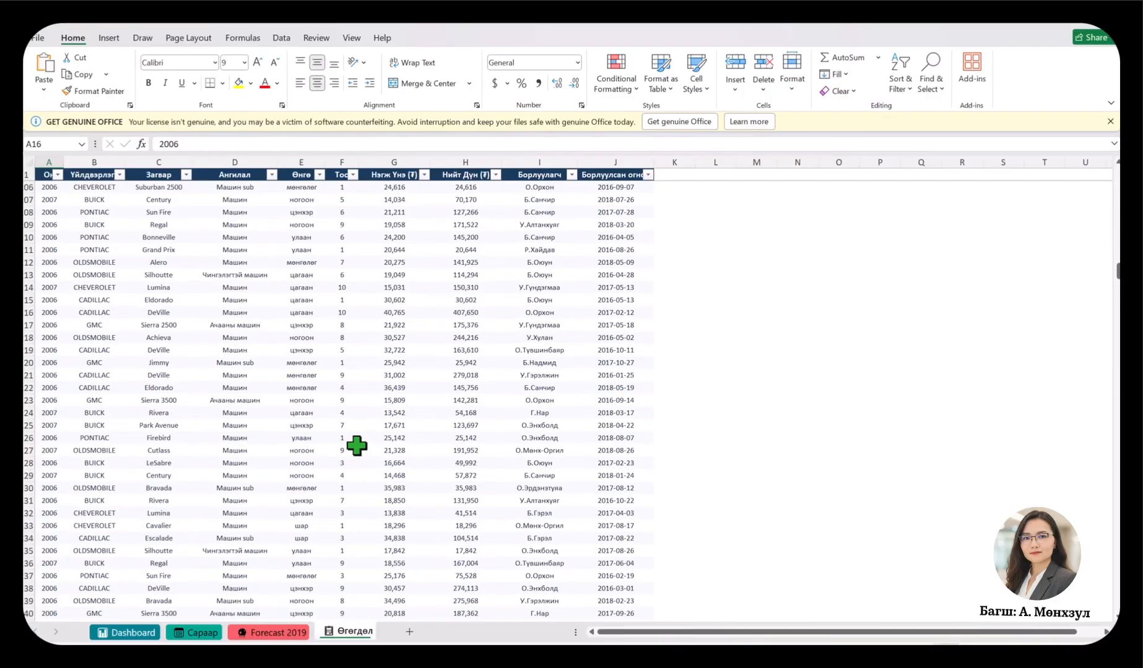
{"action": "scroll", "coordinate": [349, 450], "scroll_direction": "up", "scroll_amount": 20}
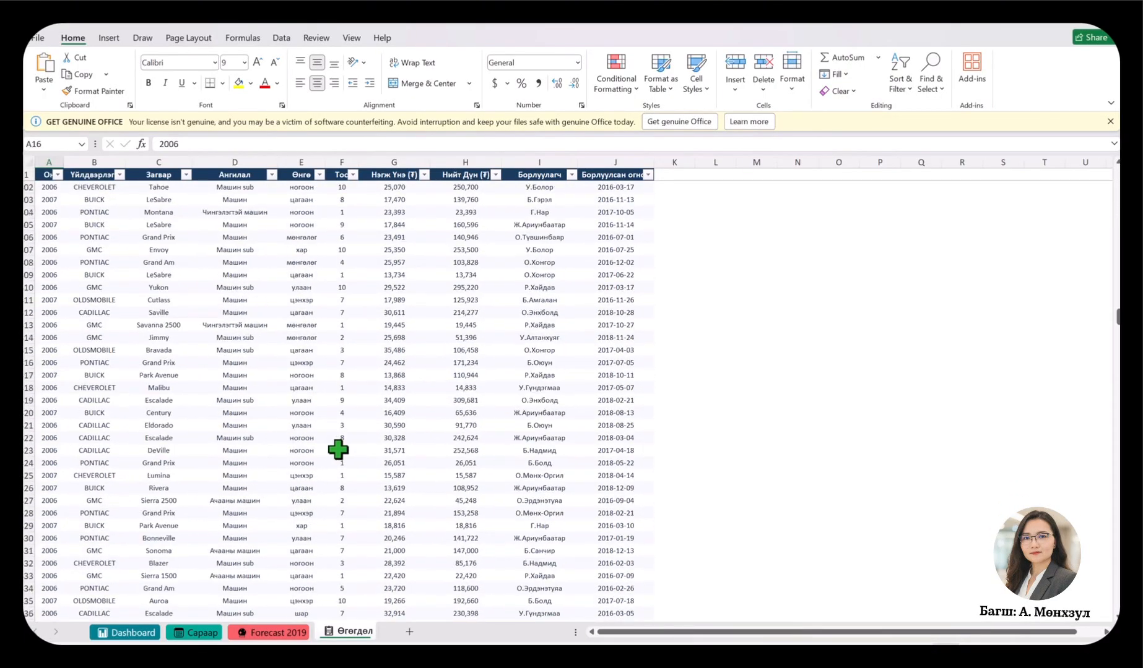
Step: Switch back to the Claude chat and review the risky clauses analysis of the internal rules document from the beginning
{"action": "scroll", "coordinate": [247, 443], "scroll_direction": "up", "scroll_amount": 15}
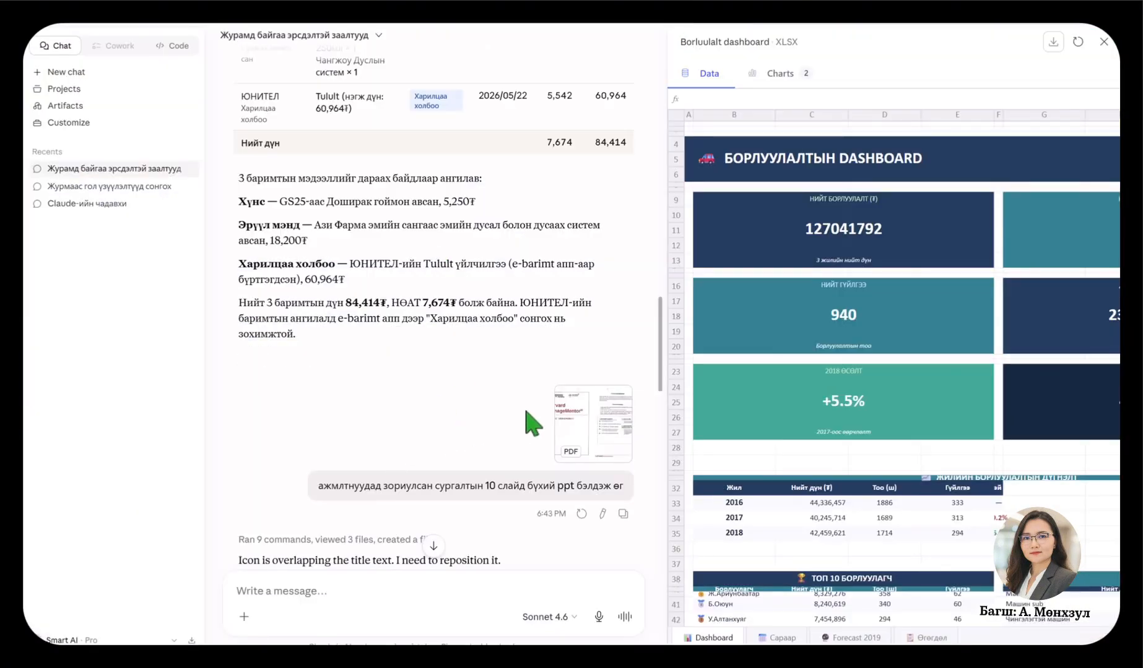
{"action": "scroll", "coordinate": [650, 423], "scroll_direction": "up", "scroll_amount": 15}
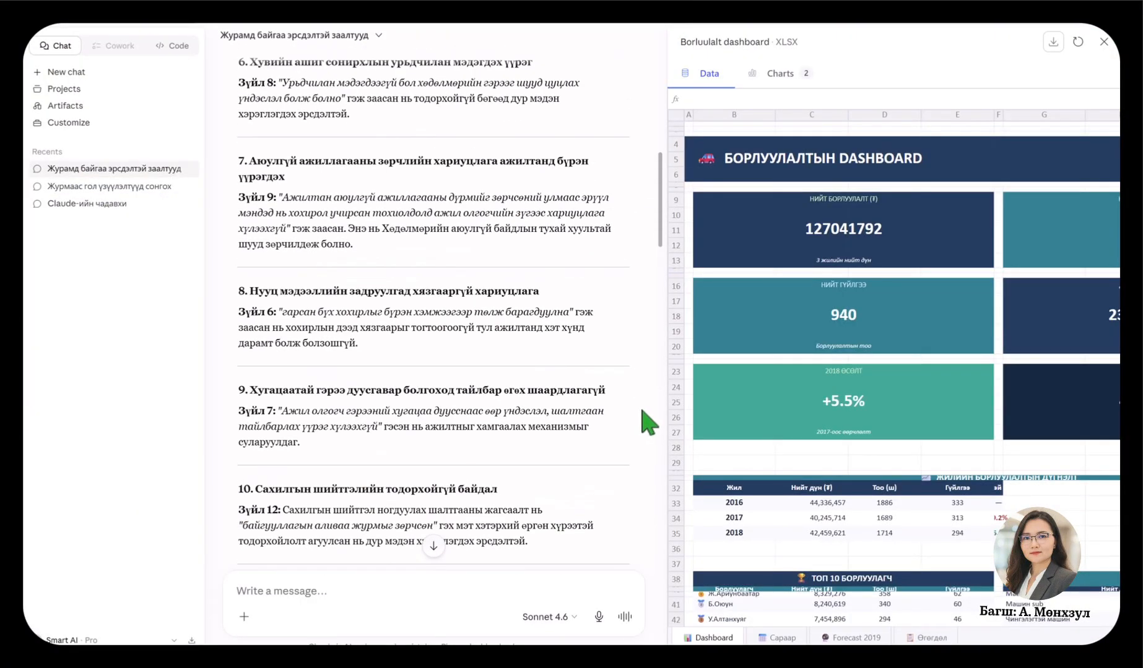
{"action": "scroll", "coordinate": [653, 454], "scroll_direction": "up", "scroll_amount": 15}
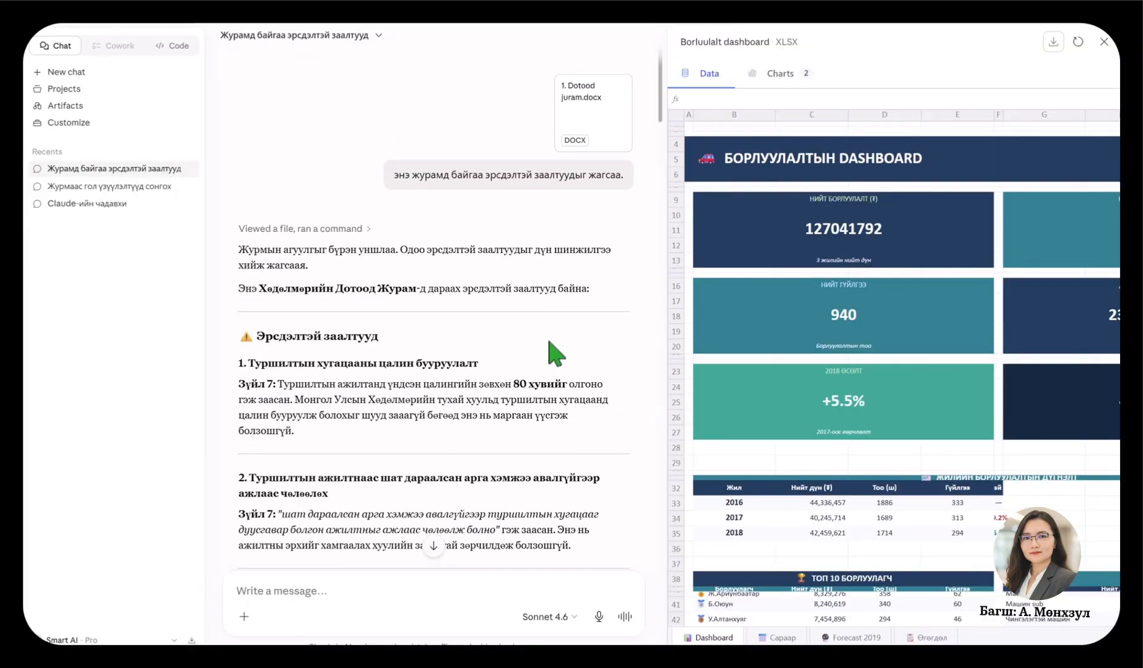
{"action": "scroll", "coordinate": [551, 341], "scroll_direction": "down", "scroll_amount": 6}
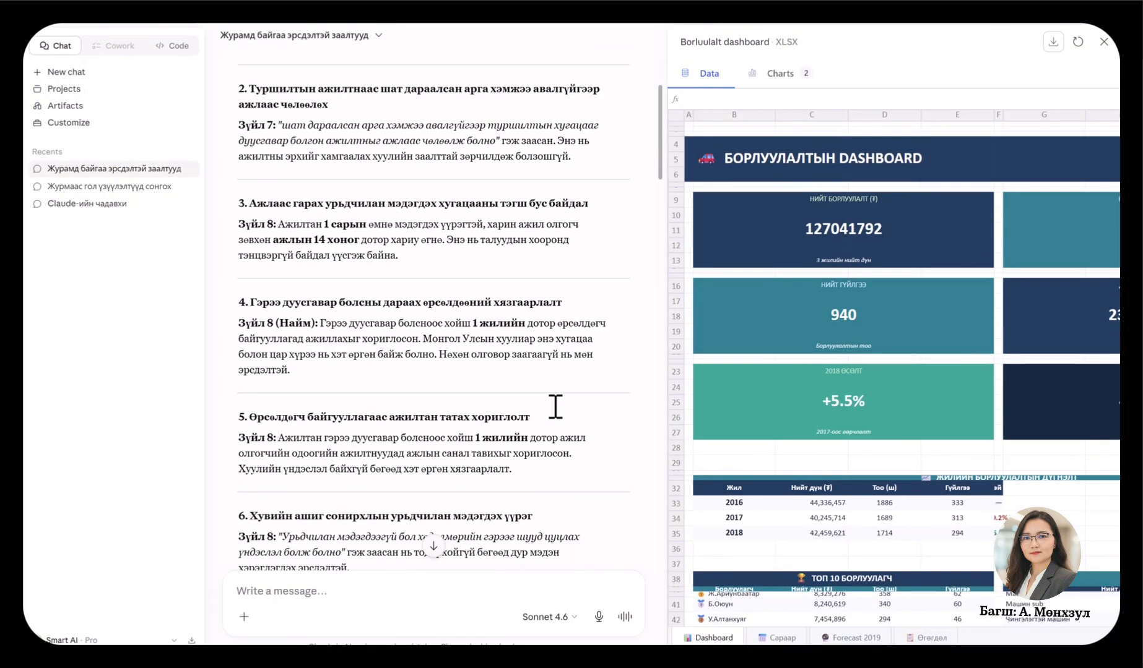
{"action": "scroll", "coordinate": [557, 415], "scroll_direction": "down", "scroll_amount": 4}
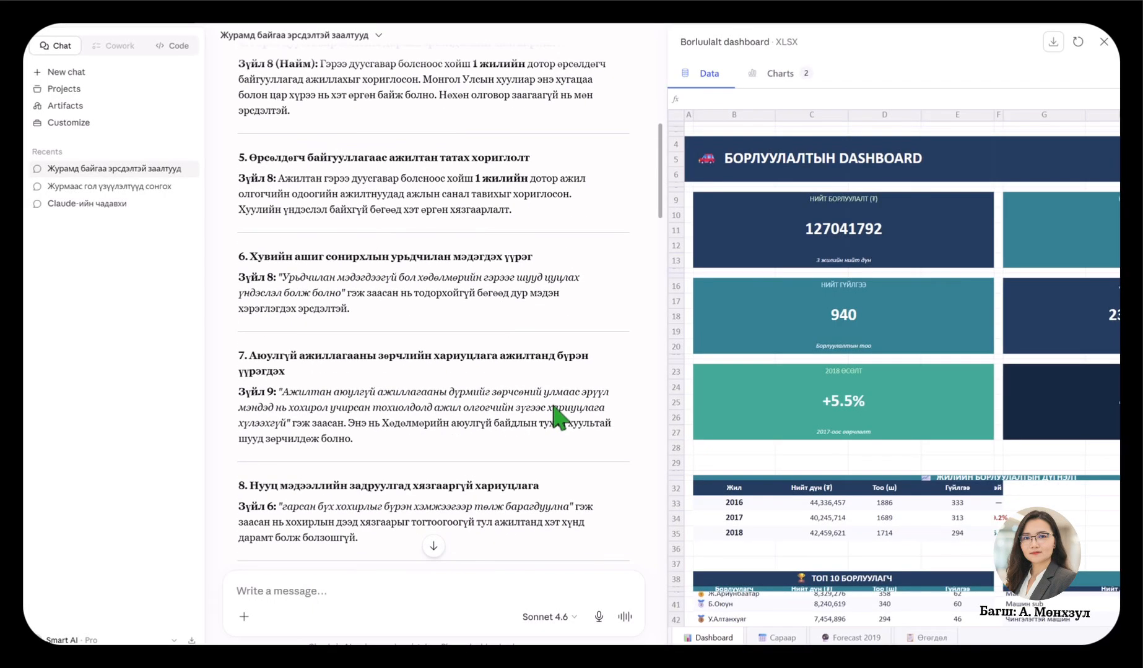
{"action": "scroll", "coordinate": [446, 421], "scroll_direction": "down", "scroll_amount": 5}
Step: Review the receipt table, the training deck request and response, and the sales dashboard summary in the conversation
{"action": "scroll", "coordinate": [470, 402], "scroll_direction": "down", "scroll_amount": 6}
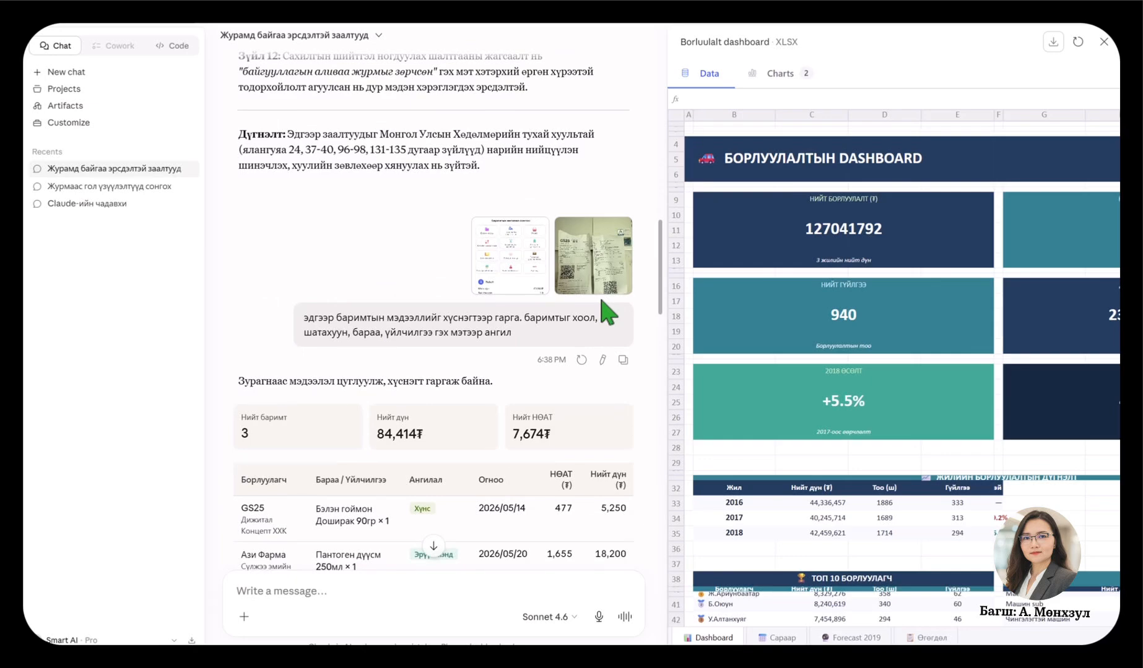
{"action": "scroll", "coordinate": [574, 375], "scroll_direction": "down", "scroll_amount": 2}
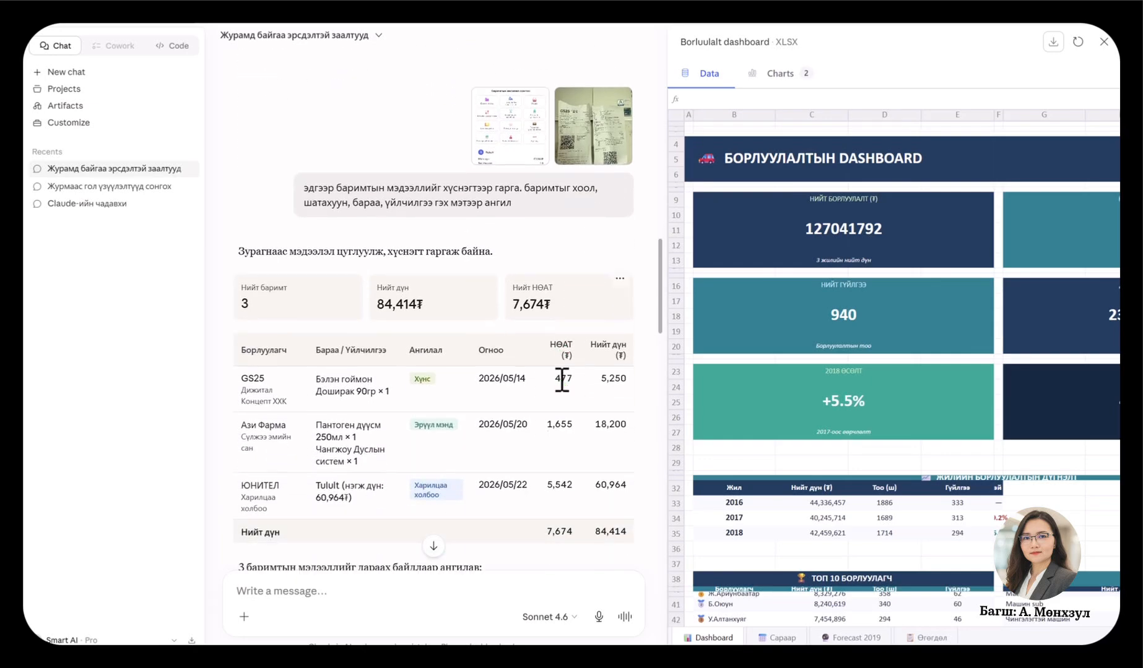
{"action": "scroll", "coordinate": [368, 421], "scroll_direction": "down", "scroll_amount": 7}
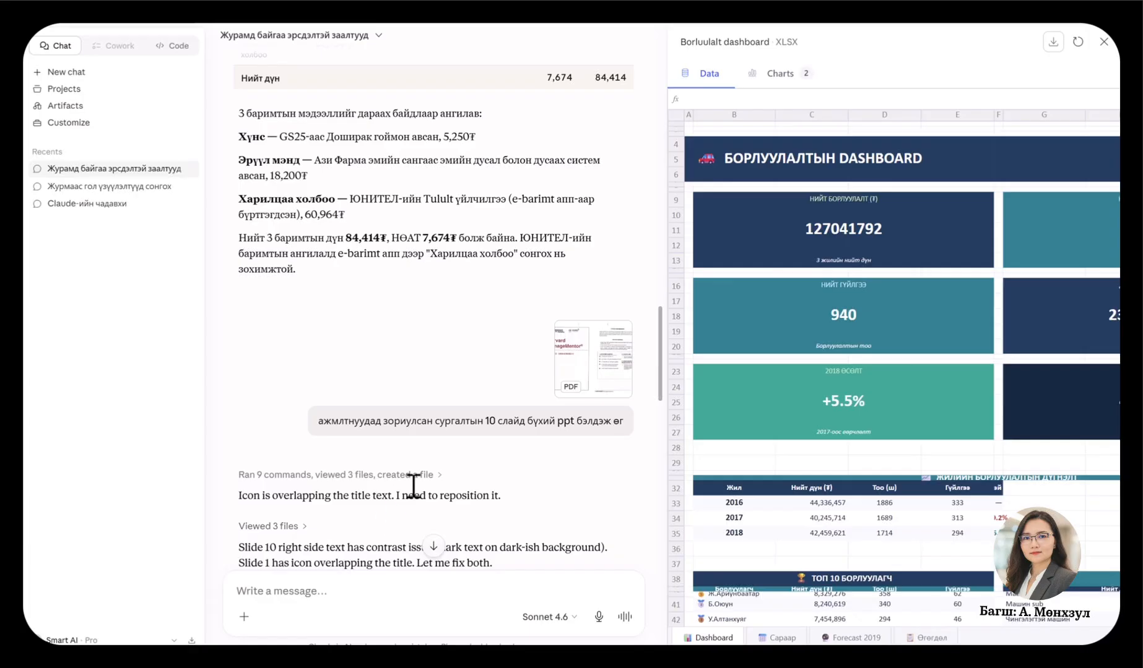
{"action": "scroll", "coordinate": [433, 487], "scroll_direction": "down", "scroll_amount": 4}
{"action": "scroll", "coordinate": [479, 485], "scroll_direction": "down", "scroll_amount": 12}
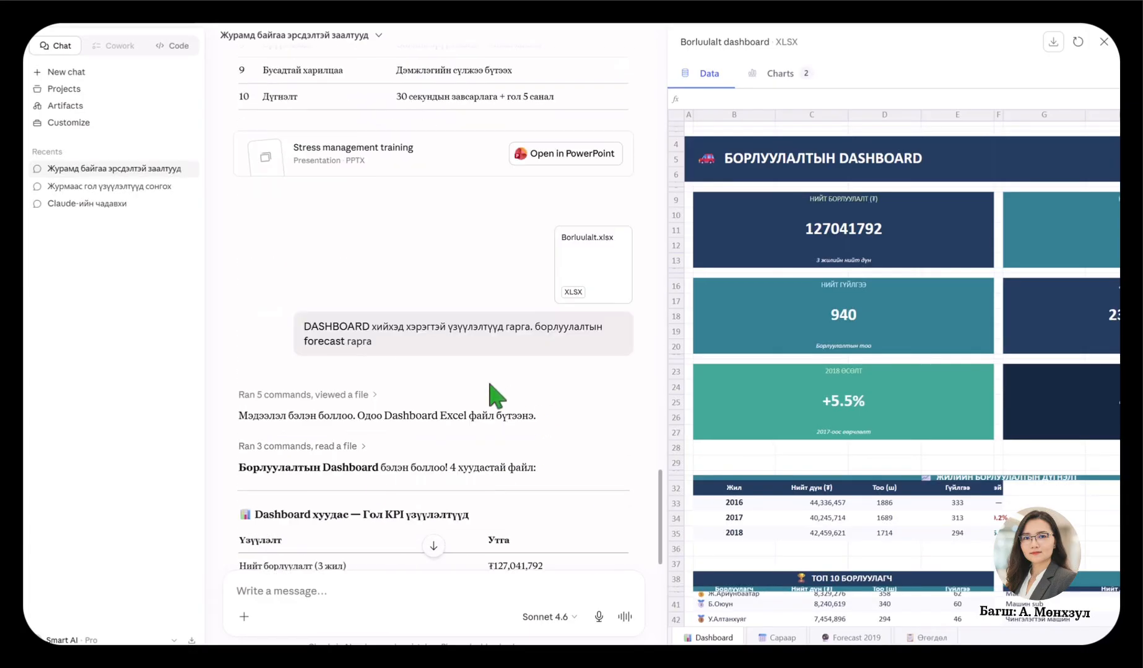
{"action": "scroll", "coordinate": [565, 443], "scroll_direction": "down", "scroll_amount": 5}
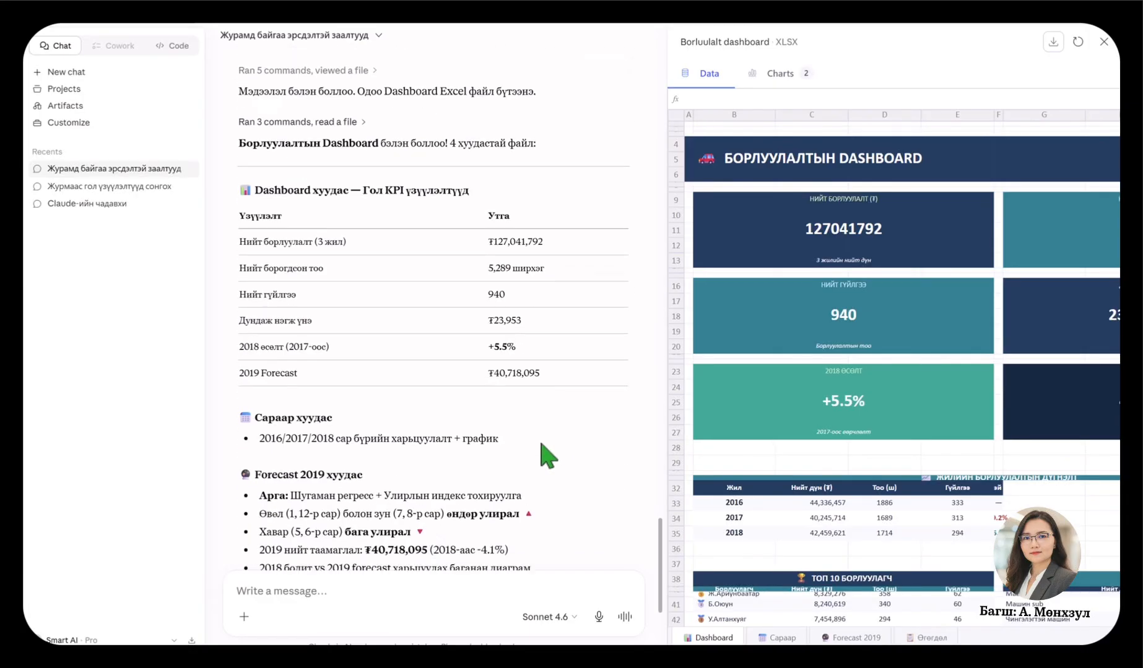